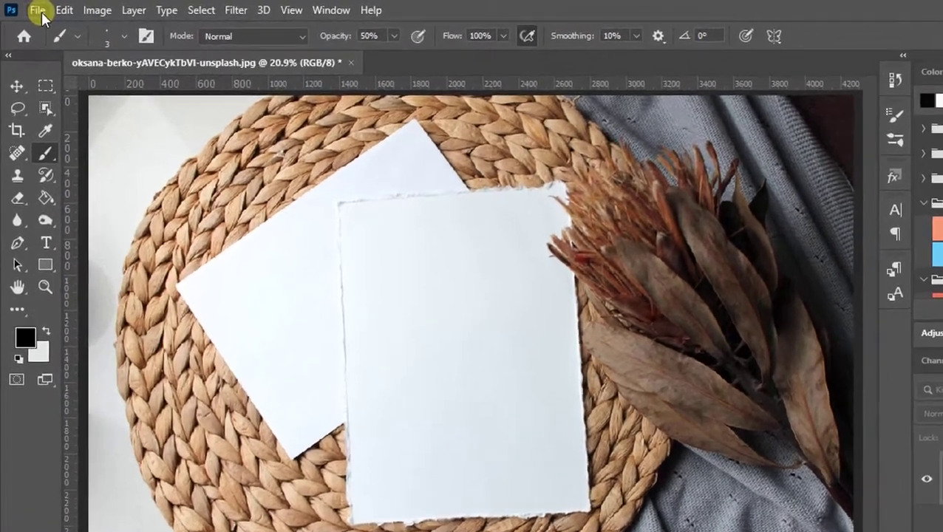
# - Place the girl's portrait JPG from Downloads into the paper mockup as an embedded layer
pyautogui.click(31, 10)
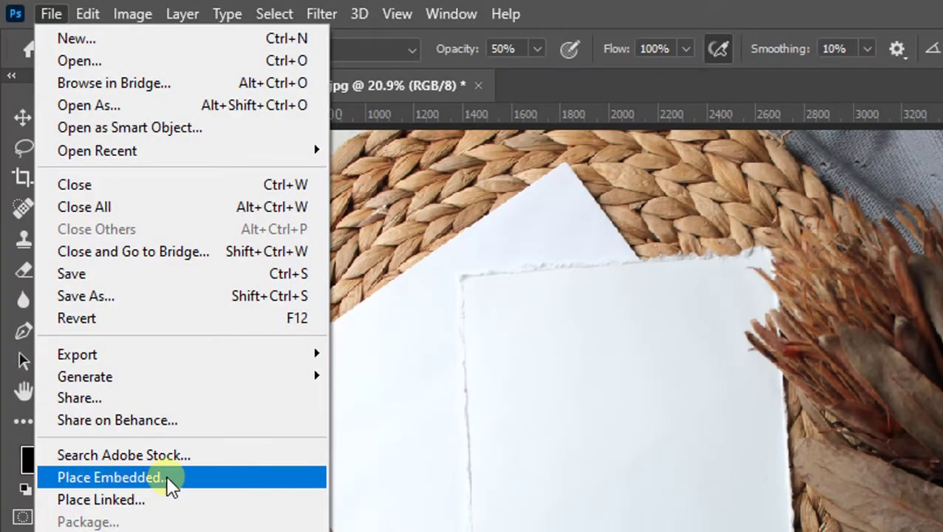
pyautogui.click(168, 479)
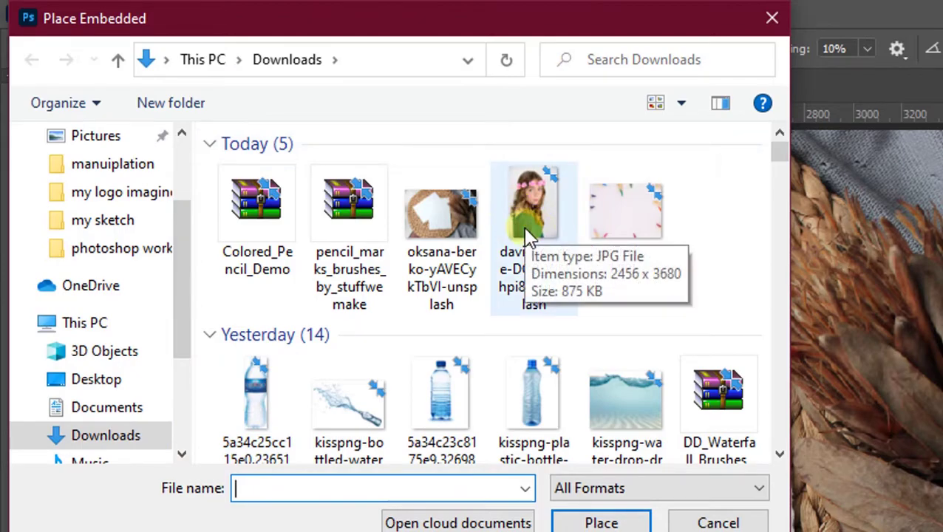
pyautogui.click(527, 250)
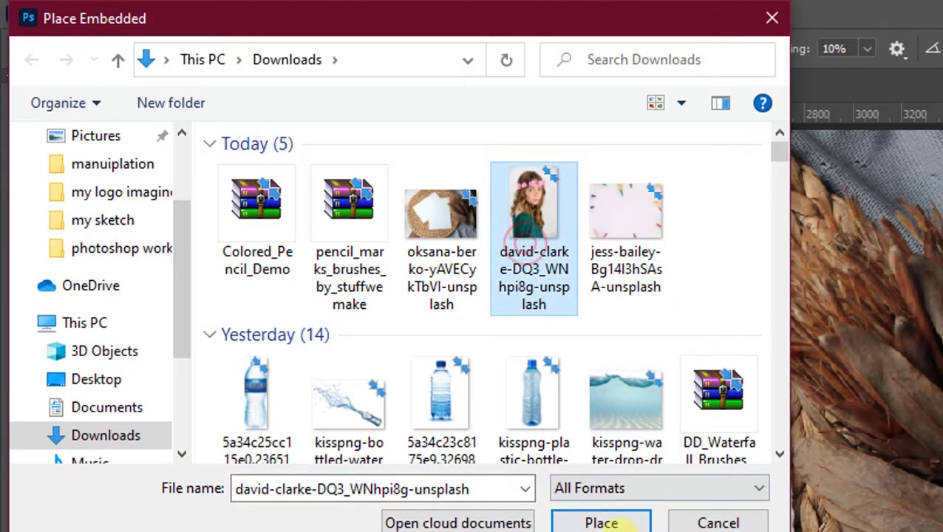
pyautogui.click(594, 522)
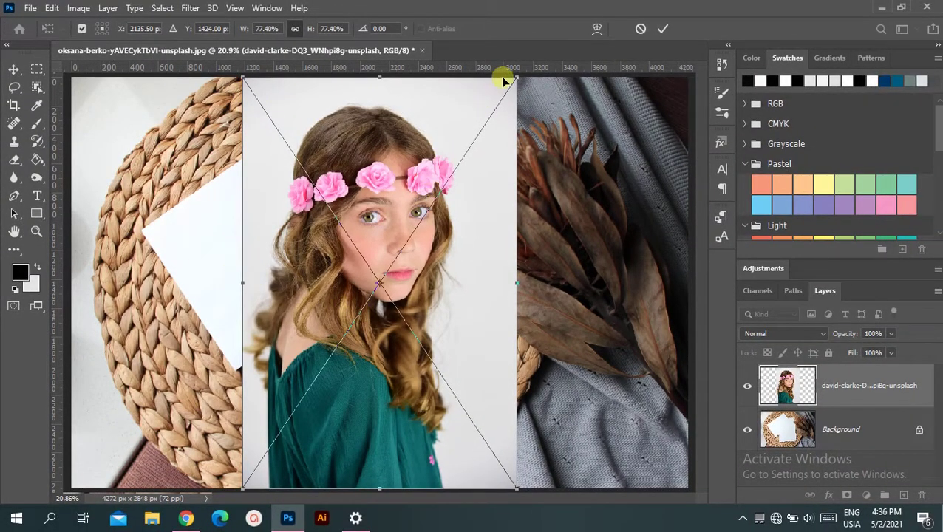
# - Scale the portrait to 47.08%, rotate it -3.67° and commit it onto the torn paper
pyautogui.moveTo(518, 76); pyautogui.dragTo(415, 231)
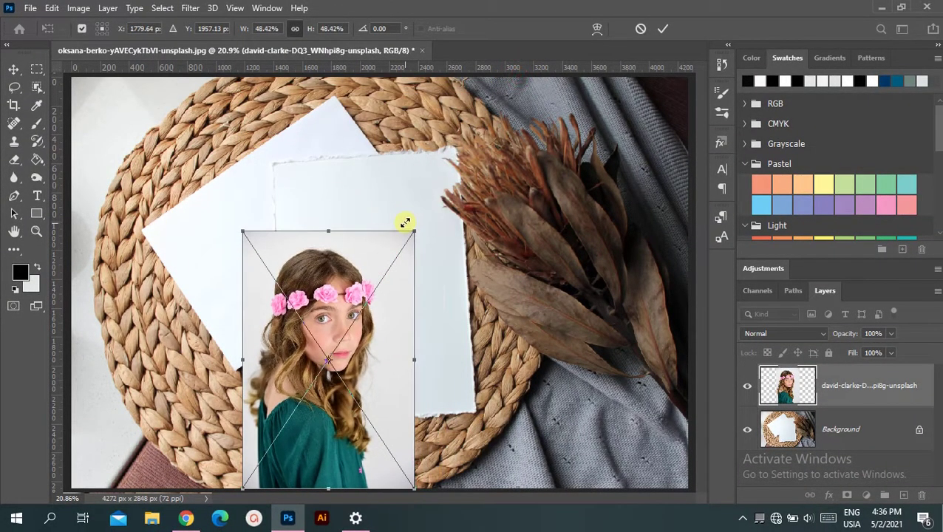
pyautogui.moveTo(392, 277); pyautogui.dragTo(421, 191)
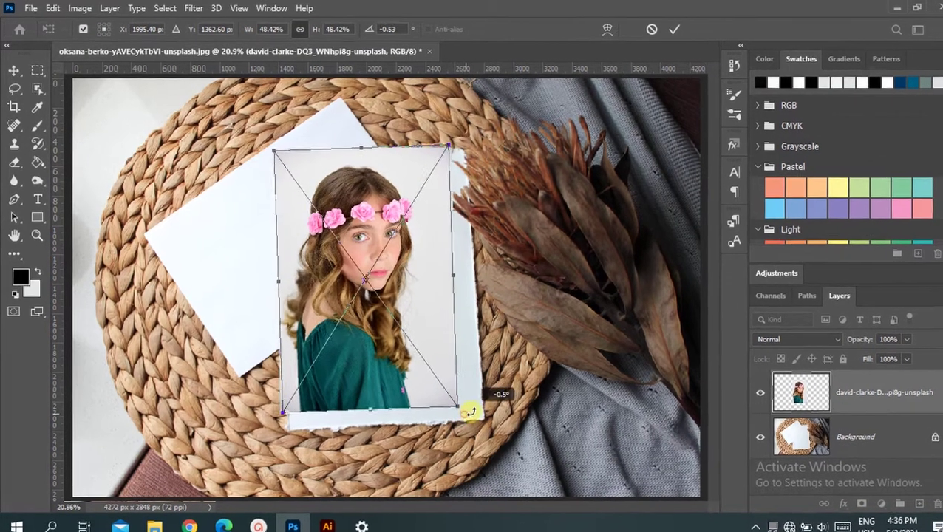
pyautogui.moveTo(453, 407)
pyautogui.mouseDown()
pyautogui.moveTo(492, 420)
pyautogui.moveTo(471, 407)
pyautogui.mouseUp()
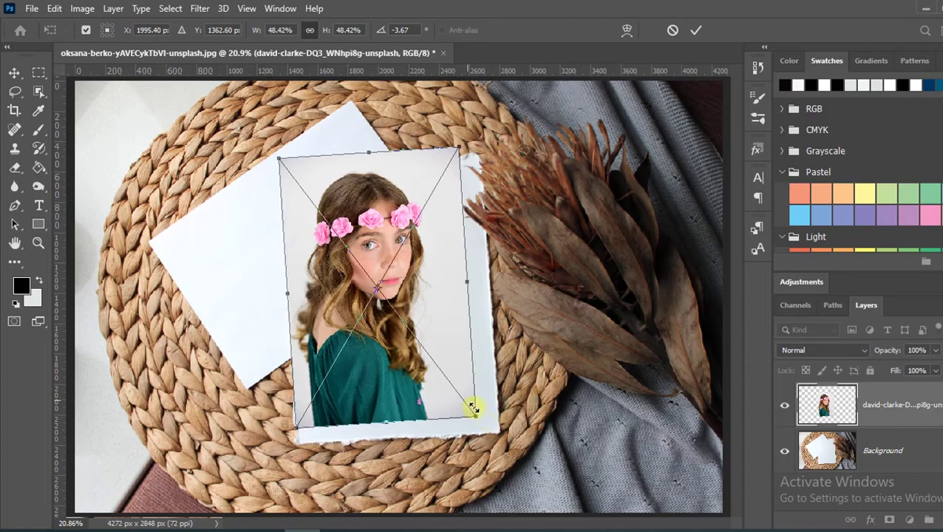
pyautogui.moveTo(442, 372); pyautogui.dragTo(456, 390)
pyautogui.moveTo(291, 177); pyautogui.dragTo(296, 179)
pyautogui.moveTo(384, 342); pyautogui.dragTo(385, 360)
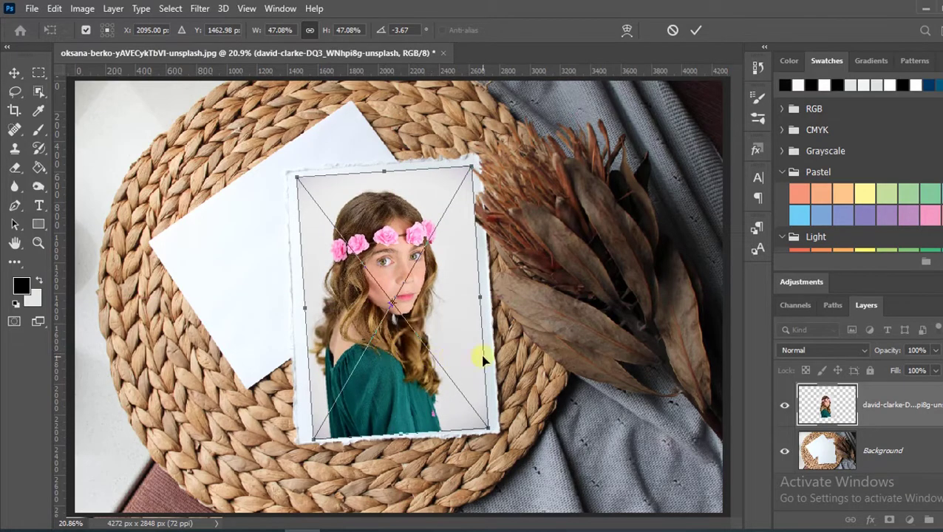
pyautogui.press('Return')
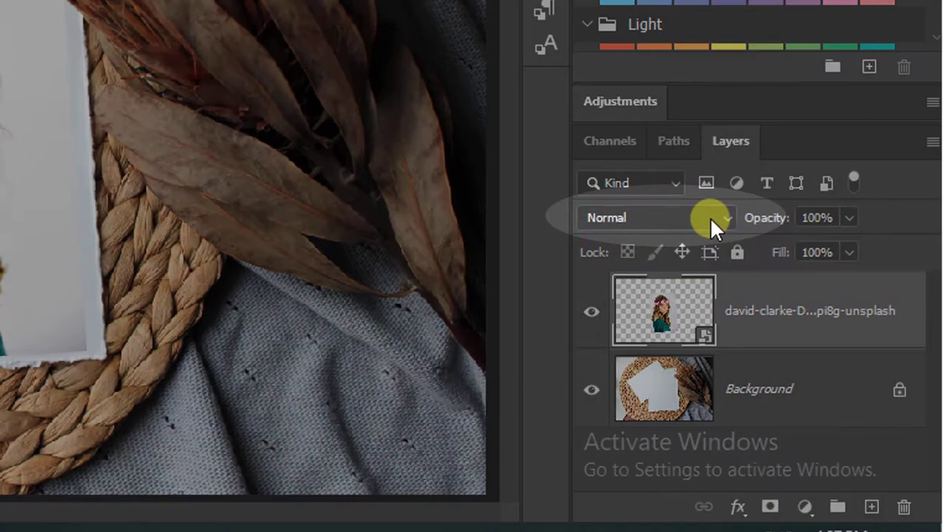
# - Set the portrait layer's blend mode to Darken and add a white layer mask
pyautogui.click(708, 219)
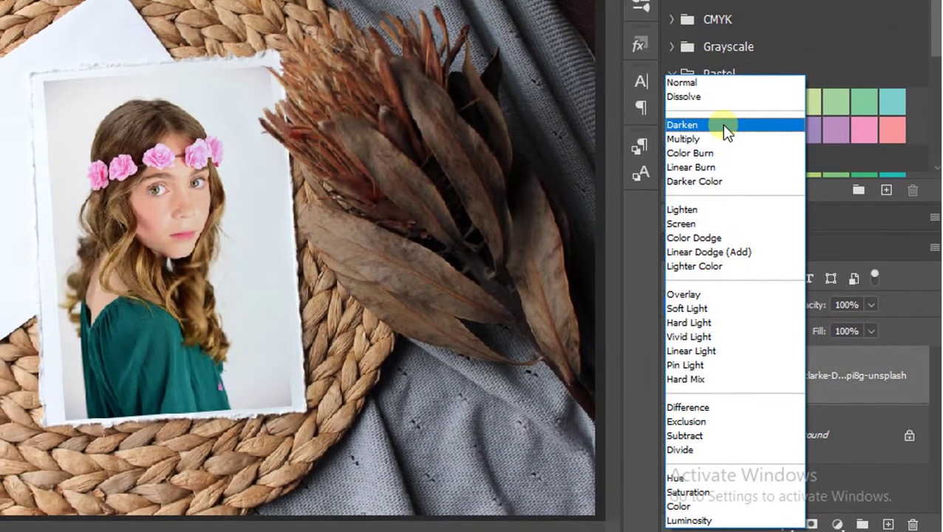
pyautogui.click(724, 126)
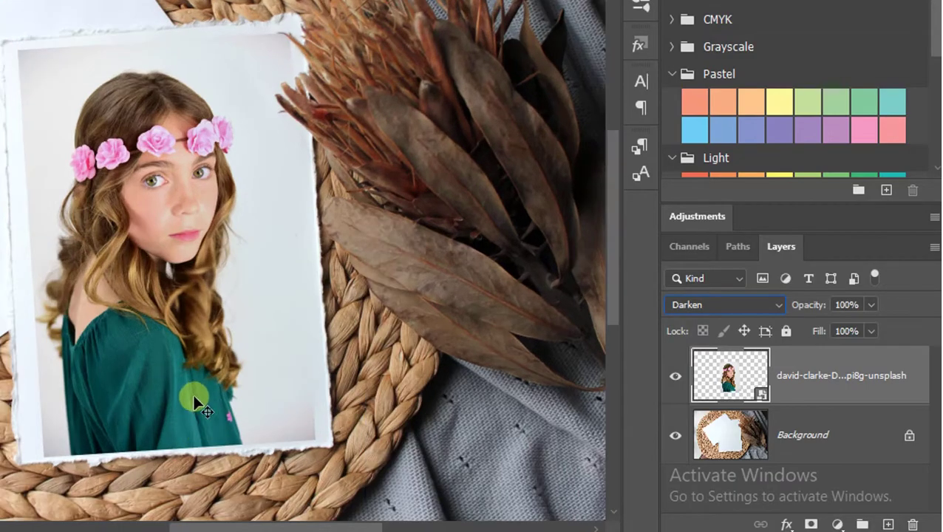
pyautogui.hotkey('ctrl', '+')
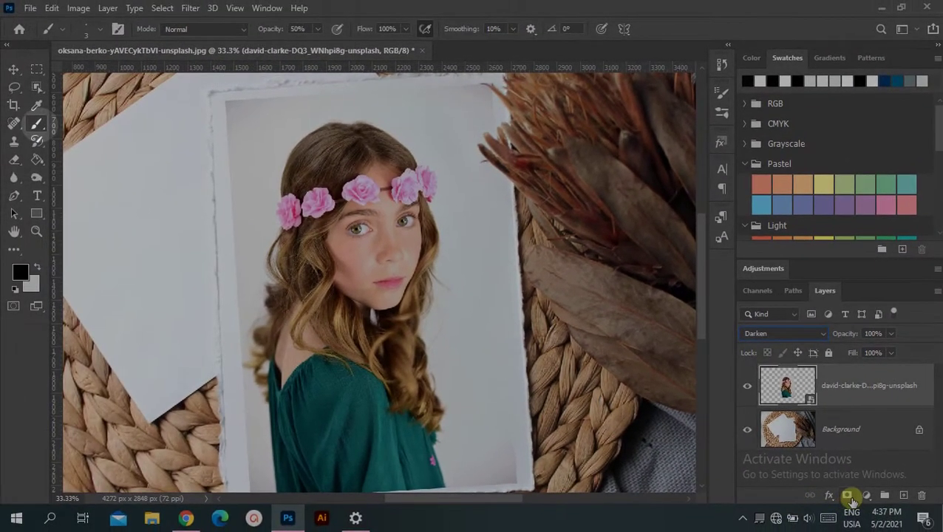
pyautogui.click(848, 496)
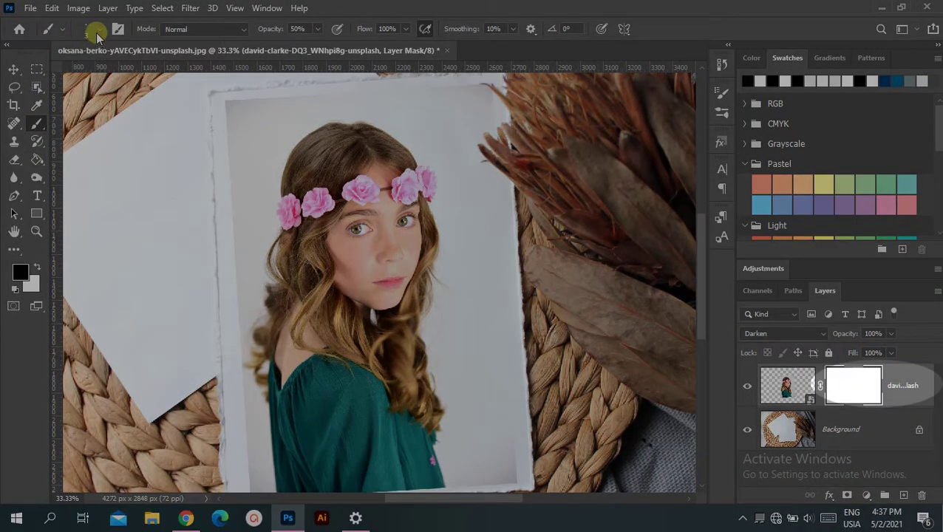
# - Choose the Soft Round brush at 100% opacity
pyautogui.click(96, 31)
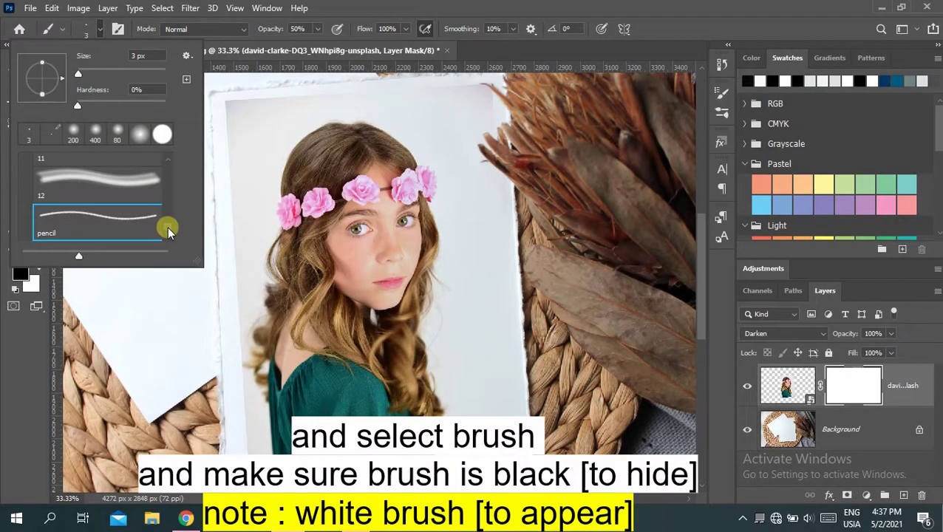
pyautogui.moveTo(167, 227); pyautogui.dragTo(170, 130)
pyautogui.click(99, 185)
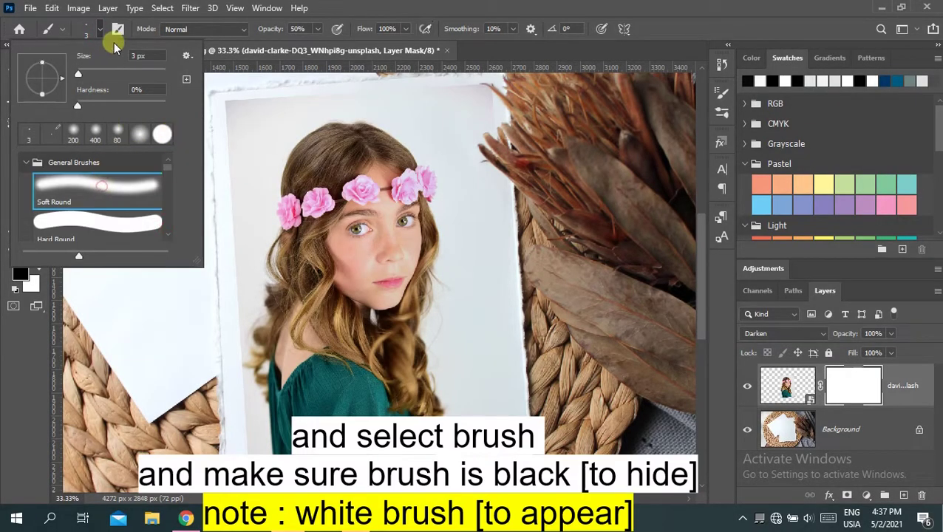
pyautogui.click(104, 28)
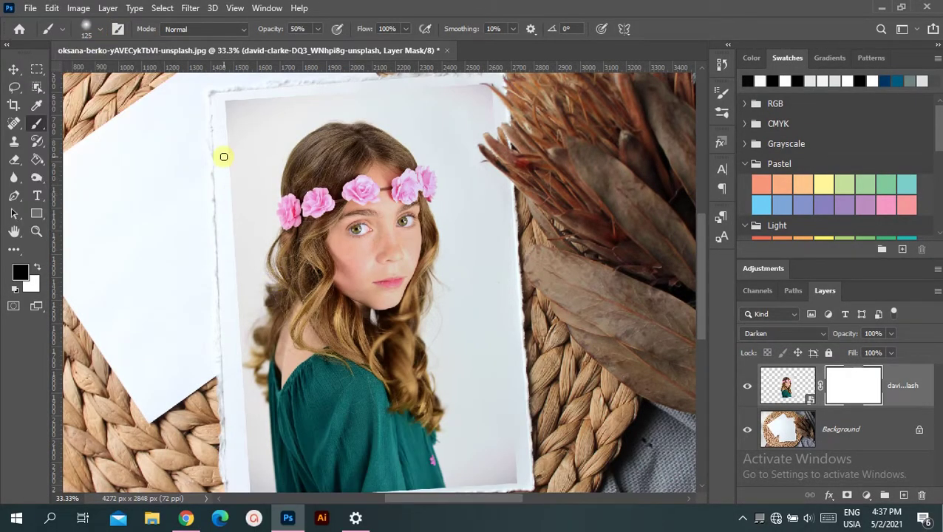
pyautogui.moveTo(317, 29)
pyautogui.mouseDown()
pyautogui.moveTo(305, 44)
pyautogui.moveTo(389, 44)
pyautogui.mouseUp()
pyautogui.click(322, 30)
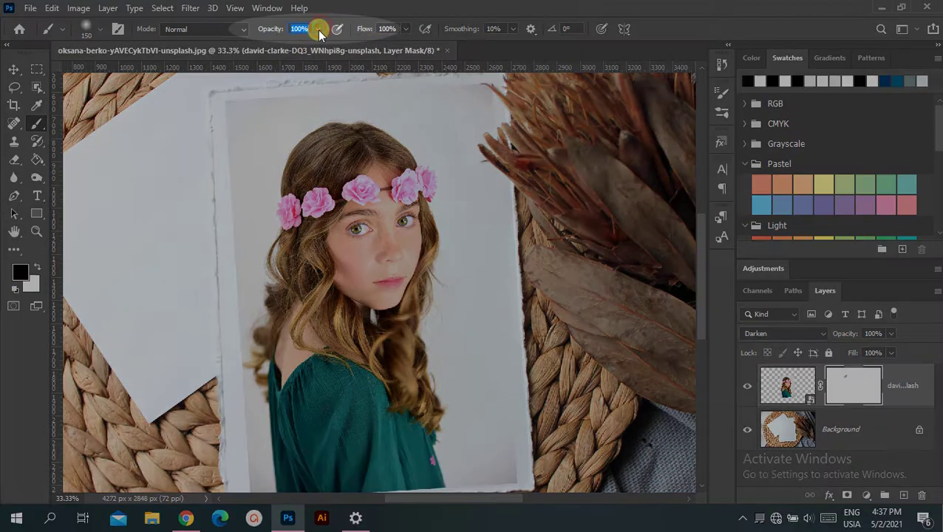
pyautogui.click(303, 53)
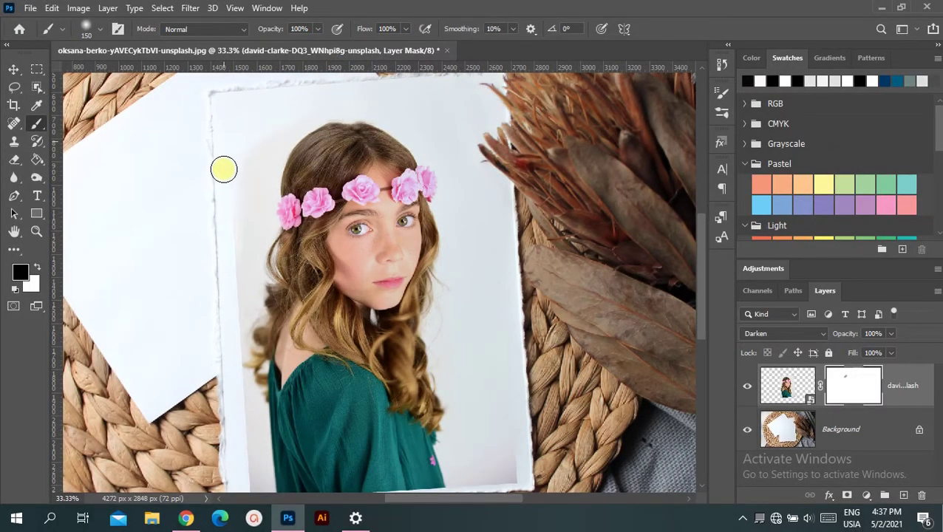
# - Paint black on the mask along the photo's left and bottom edges to reveal the paper
pyautogui.scroll(-4, 230, 266)
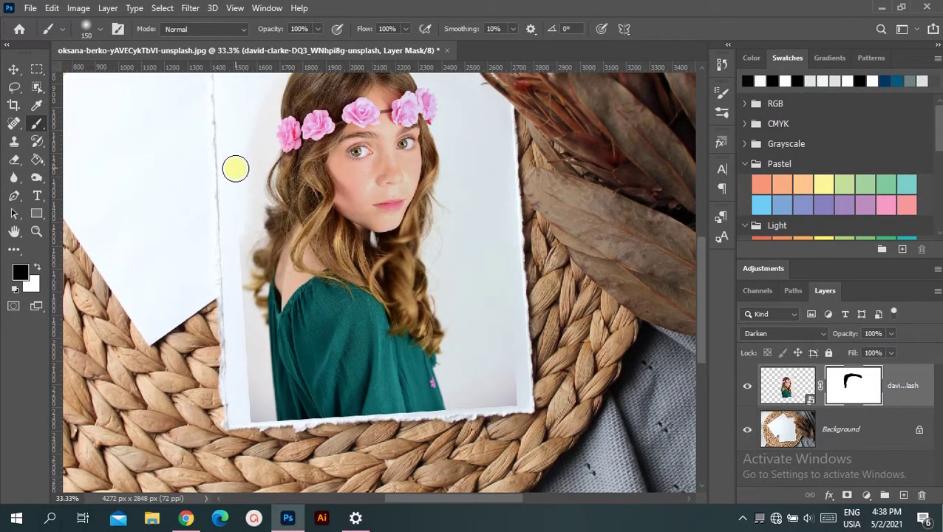
pyautogui.scroll(-1, 230, 222)
pyautogui.moveTo(229, 279); pyautogui.dragTo(254, 389)
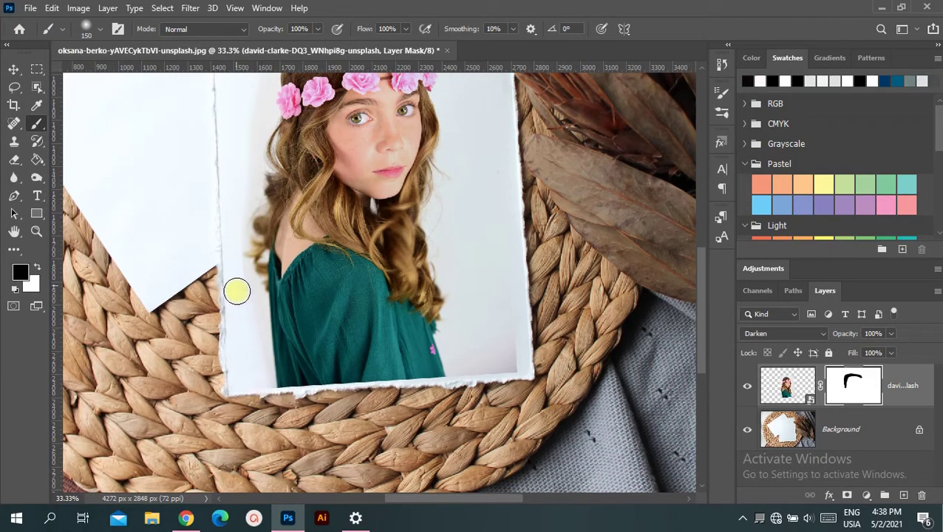
pyautogui.moveTo(503, 377); pyautogui.dragTo(476, 381)
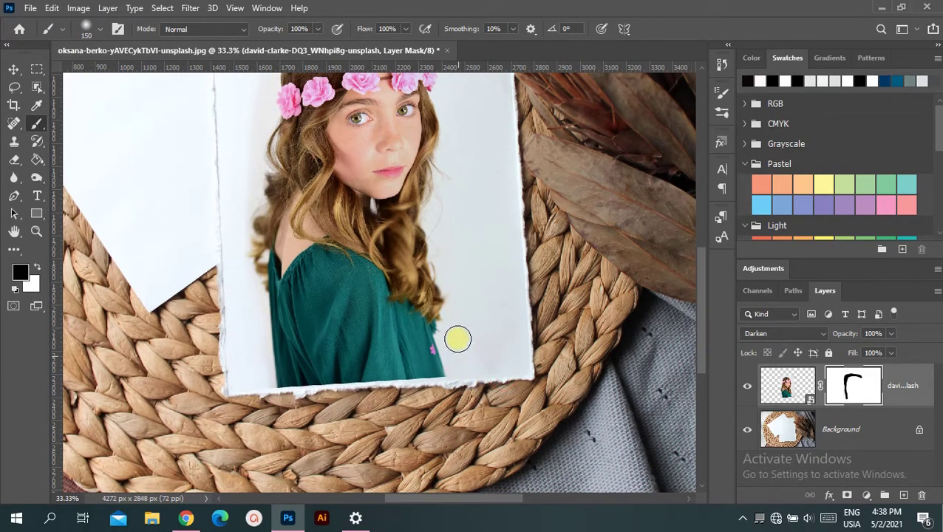
pyautogui.scroll(2, 505, 300)
pyautogui.scroll(3, 505, 336)
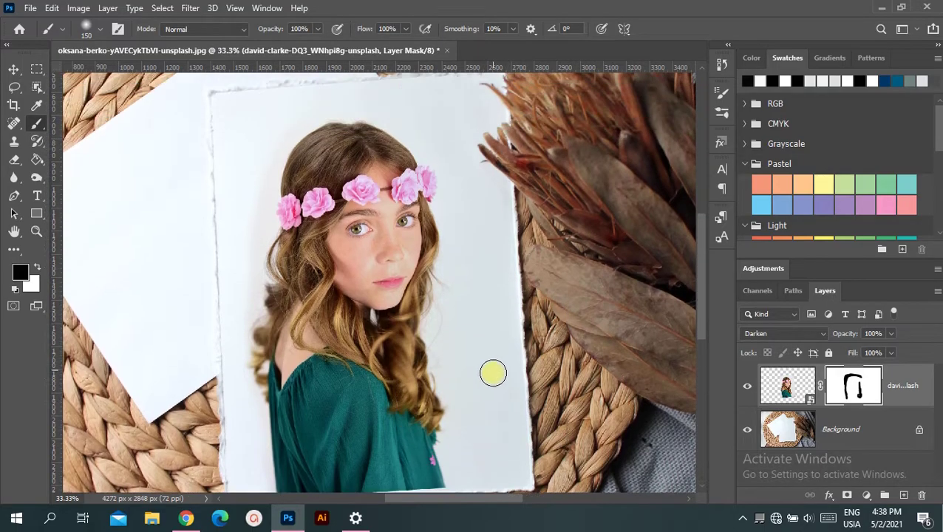
# - Test Overlay blending, return the portrait to Darken, and move it slightly up
pyautogui.click(807, 385)
pyautogui.click(787, 333)
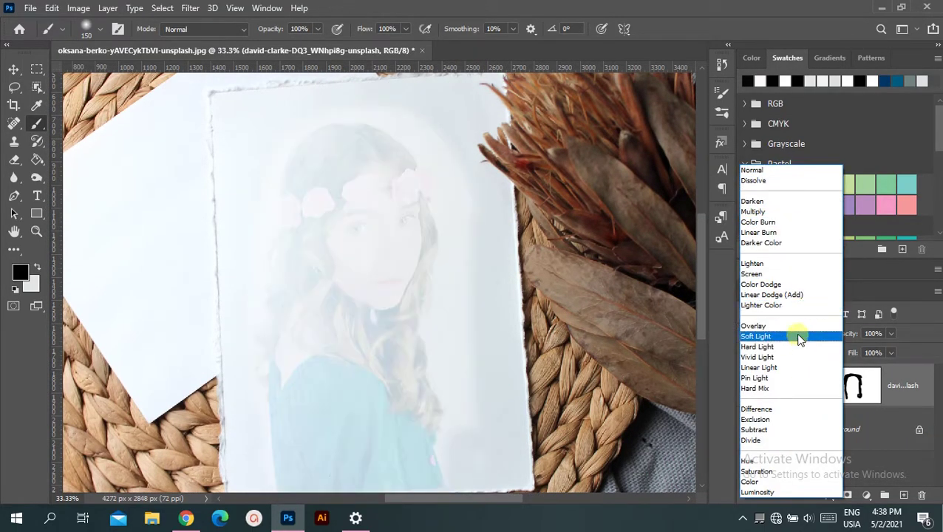
pyautogui.click(769, 326)
pyautogui.scroll(-1, 473, 407)
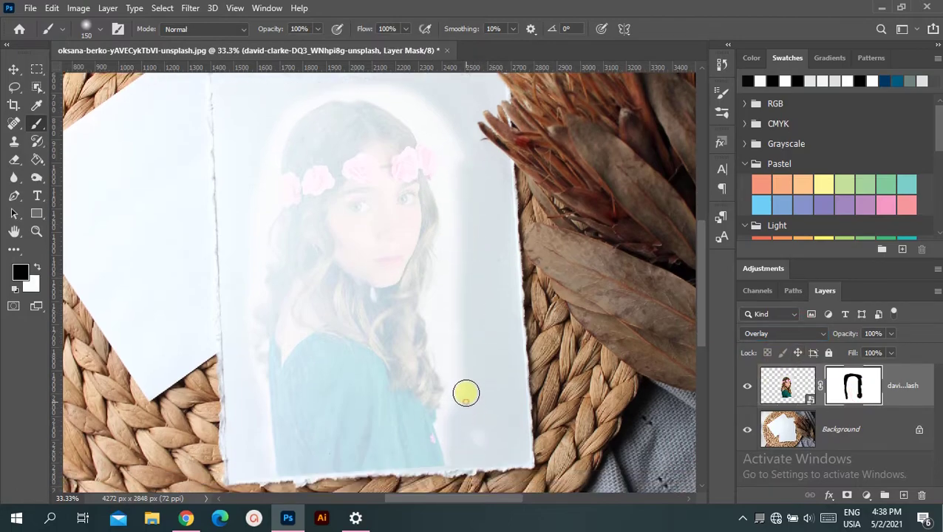
pyautogui.scroll(1, 473, 332)
pyautogui.scroll(1, 482, 307)
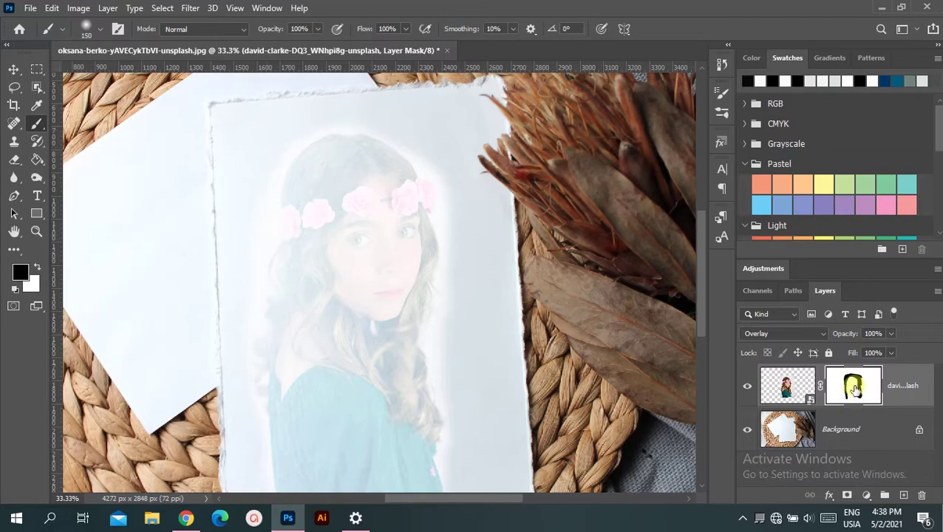
pyautogui.click(787, 385)
pyautogui.click(820, 333)
pyautogui.click(816, 207)
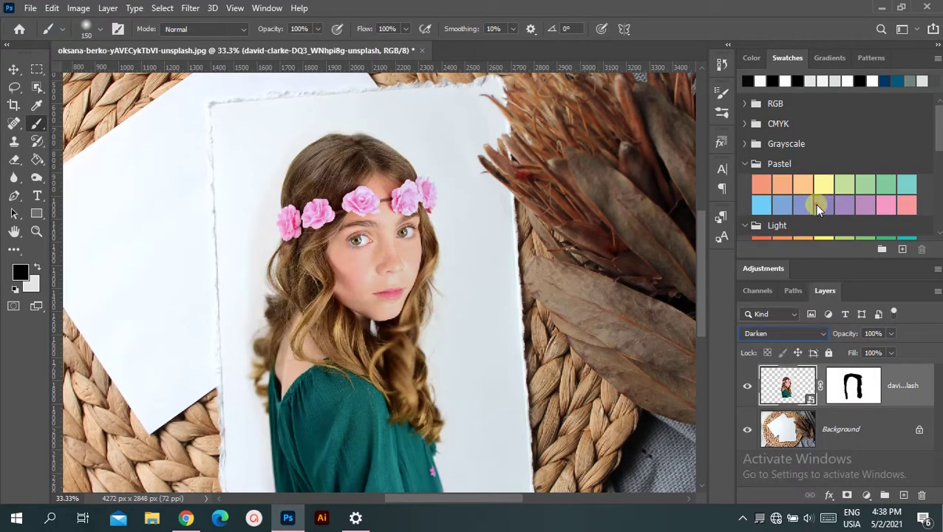
pyautogui.click(13, 68)
pyautogui.moveTo(459, 454); pyautogui.dragTo(458, 420)
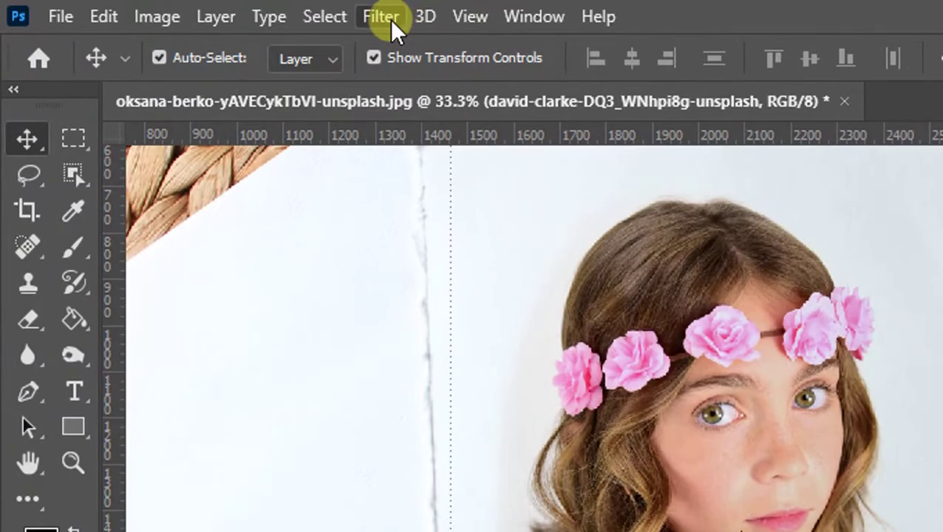
# - In the Filter Gallery, pick Sketch > Graphic Pen with Light/Dark Balance 60
pyautogui.click(389, 19)
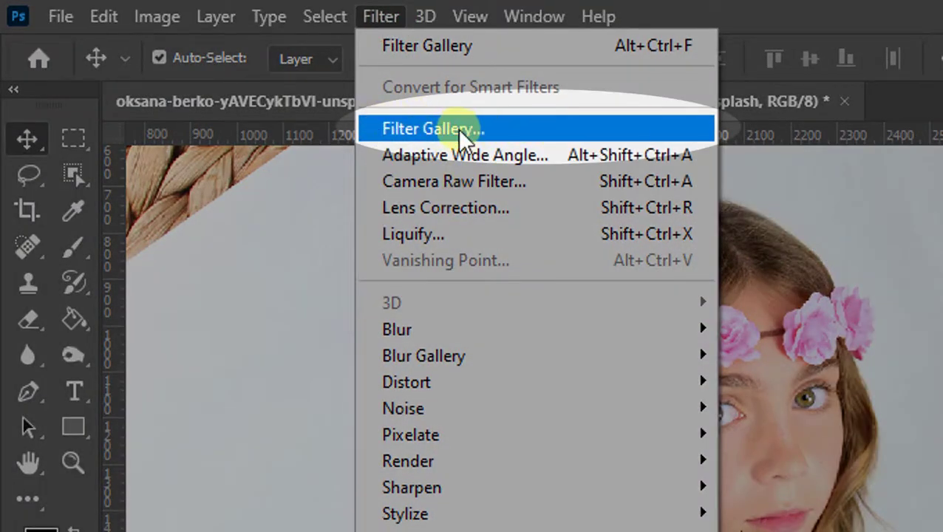
pyautogui.click(439, 128)
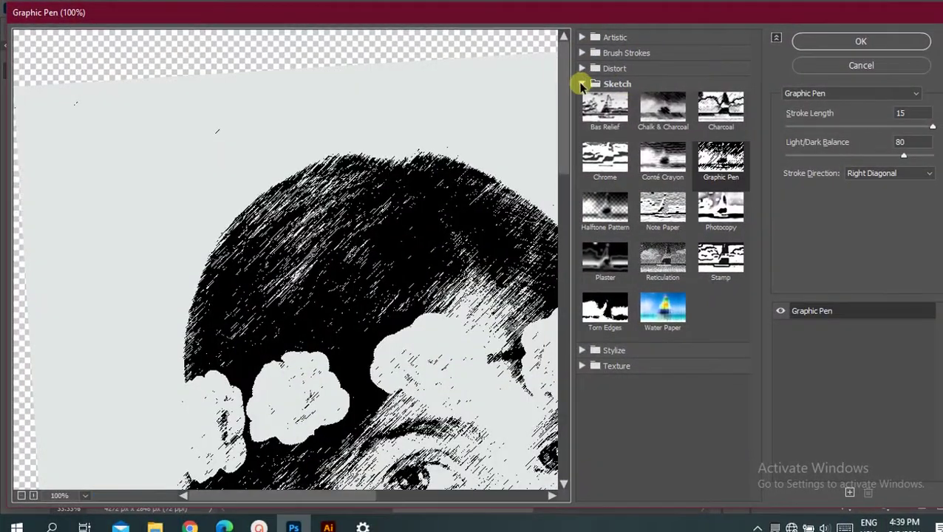
pyautogui.click(582, 84)
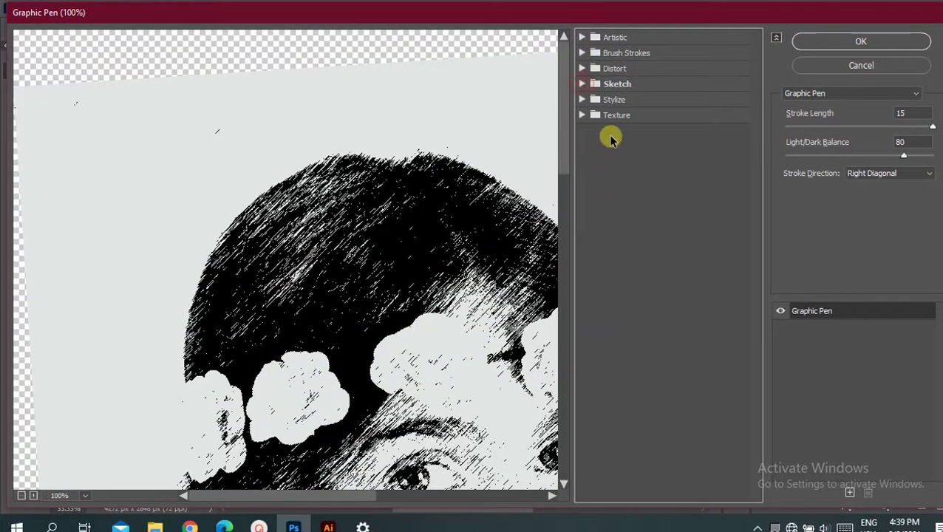
pyautogui.click(581, 83)
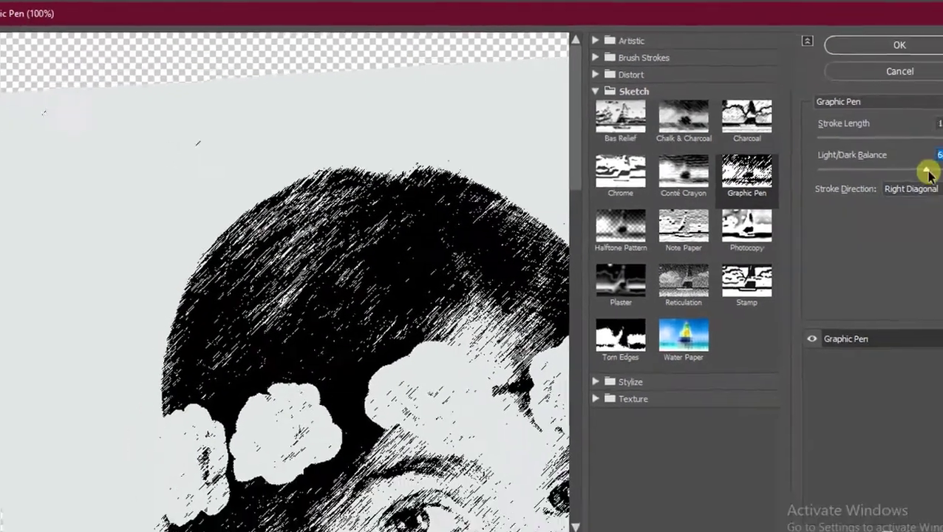
pyautogui.moveTo(909, 154); pyautogui.dragTo(860, 156)
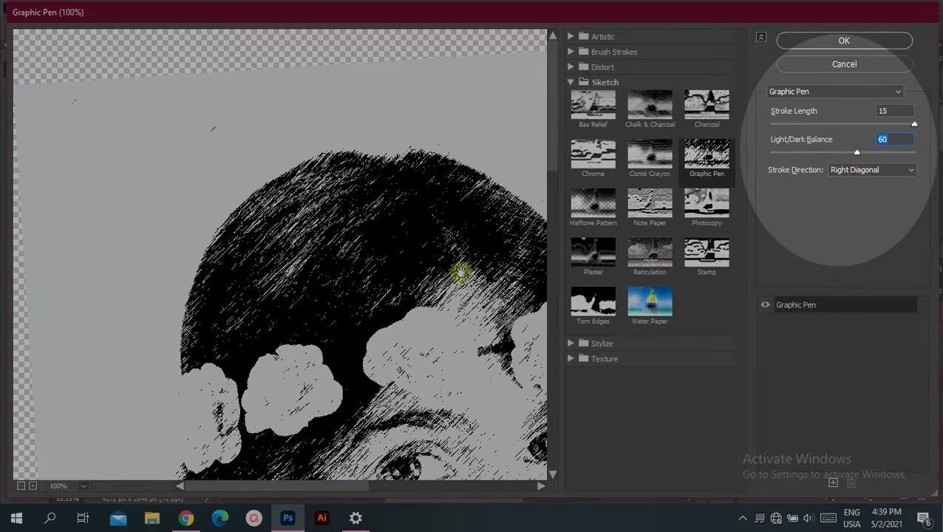
# - Set the Graphic Pen stroke direction to Left Diagonal and apply the filter
pyautogui.keyDown('alt'); pyautogui.scroll(-1, 240, 320); pyautogui.keyUp('alt')
pyautogui.keyDown('alt'); pyautogui.scroll(-1, 247, 320); pyautogui.keyUp('alt')
pyautogui.keyDown('alt'); pyautogui.scroll(-1, 248, 320); pyautogui.keyUp('alt')
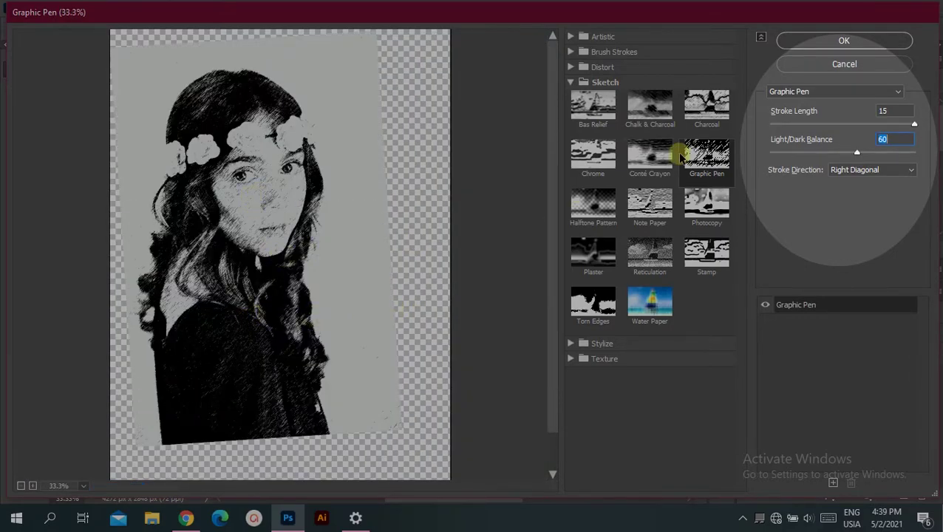
pyautogui.click(899, 171)
pyautogui.click(876, 191)
pyautogui.click(889, 170)
pyautogui.click(885, 196)
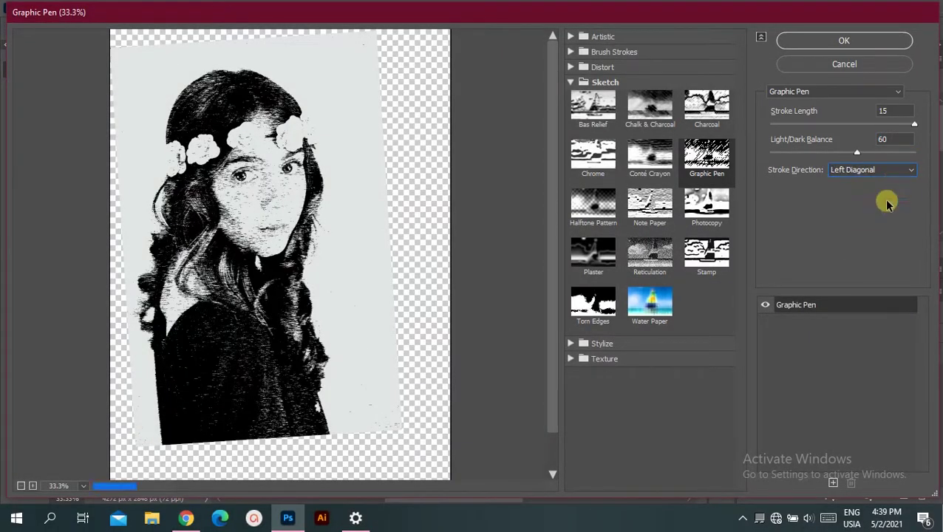
pyautogui.click(899, 170)
pyautogui.click(891, 213)
pyautogui.click(893, 171)
pyautogui.click(887, 204)
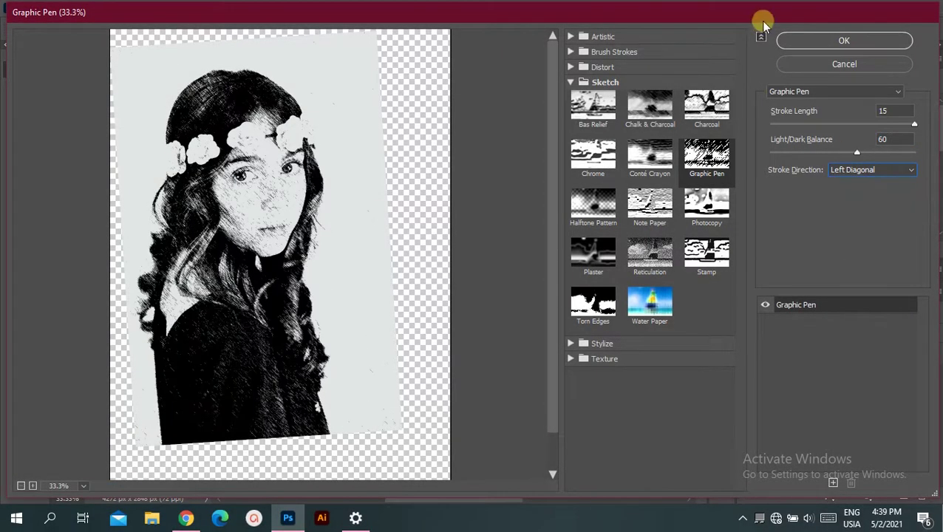
pyautogui.click(818, 41)
# - Apply a Gaussian Blur with a 0.3-pixel radius to the pen-sketch portrait
pyautogui.scroll(6, 362, 270)
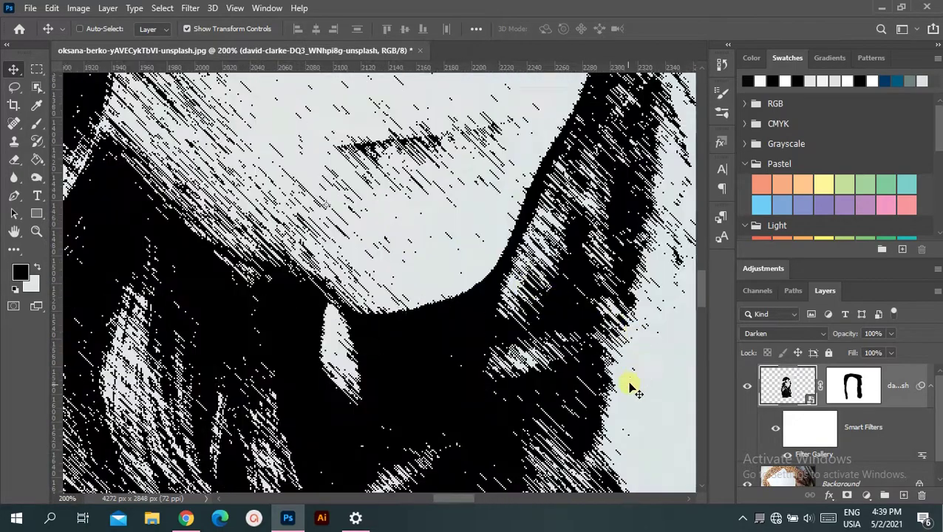
pyautogui.scroll(-2, 627, 385)
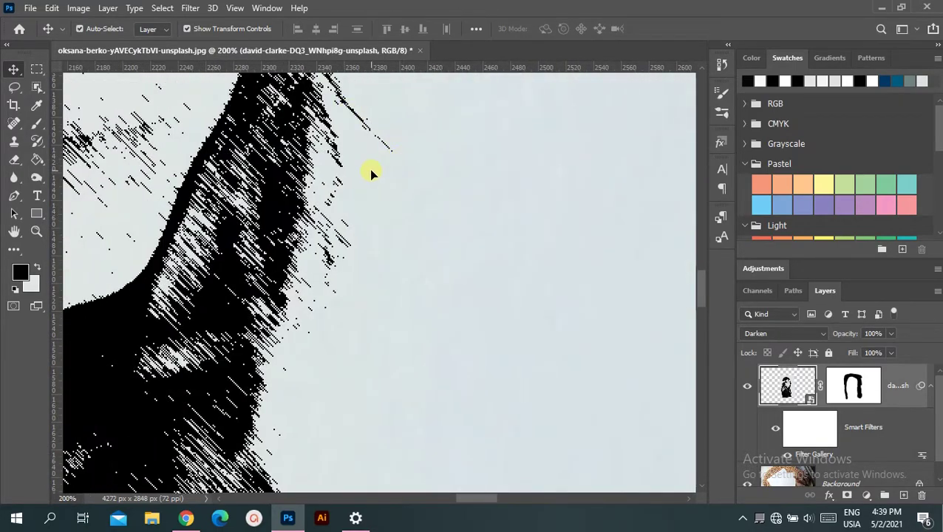
pyautogui.click(188, 9)
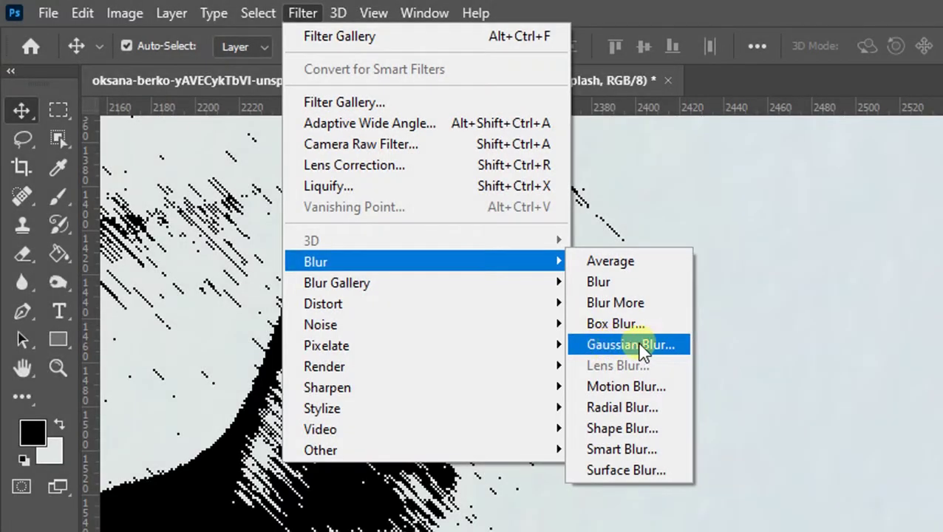
pyautogui.click(643, 344)
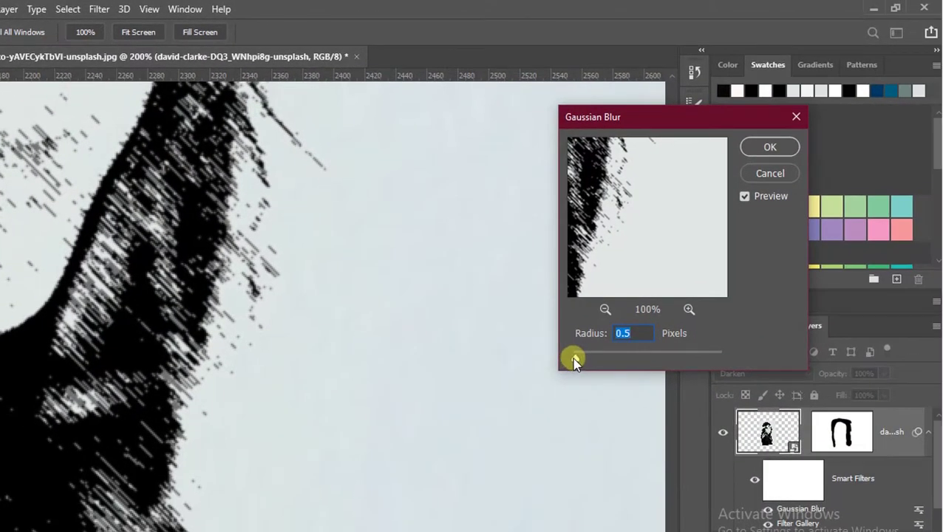
pyautogui.click(625, 334)
pyautogui.write('0.4')
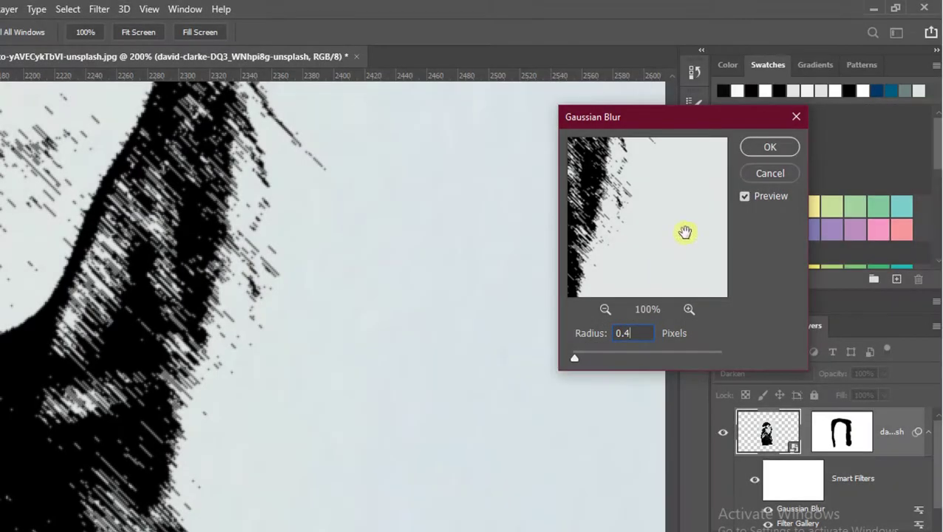
pyautogui.click(744, 197)
pyautogui.write('0.3')
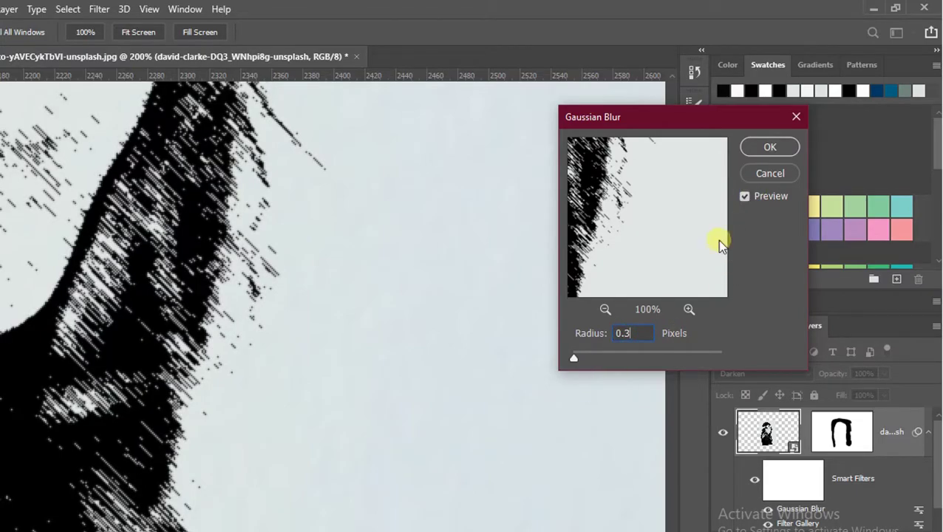
pyautogui.click(745, 197)
pyautogui.click(745, 197)
pyautogui.click(625, 333)
pyautogui.click(769, 147)
pyautogui.hotkey('ctrl', '-')
pyautogui.hotkey('ctrl', '-')
pyautogui.hotkey('ctrl', '-')
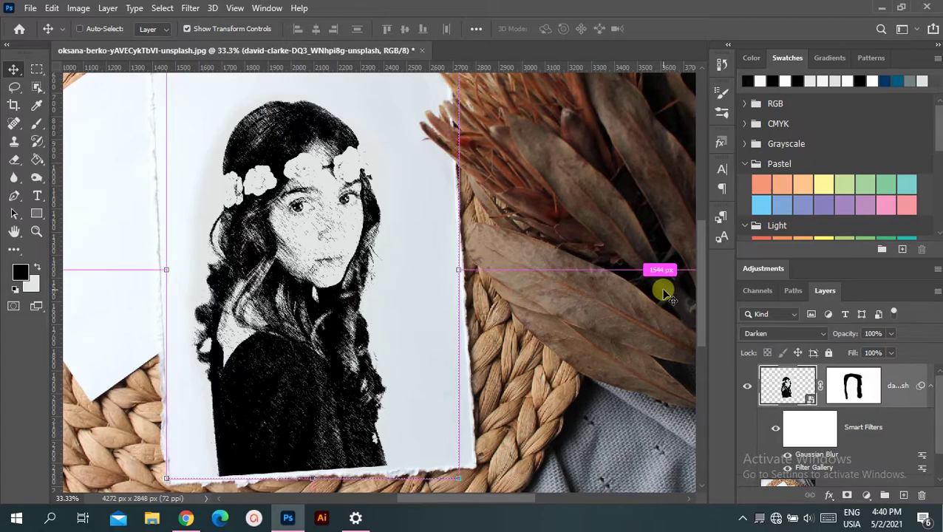
# - Create an empty Layer 1 above the sketch and make it a clipping mask on the portrait
pyautogui.hotkey('ctrl', '+')
pyautogui.hotkey('ctrl', '+')
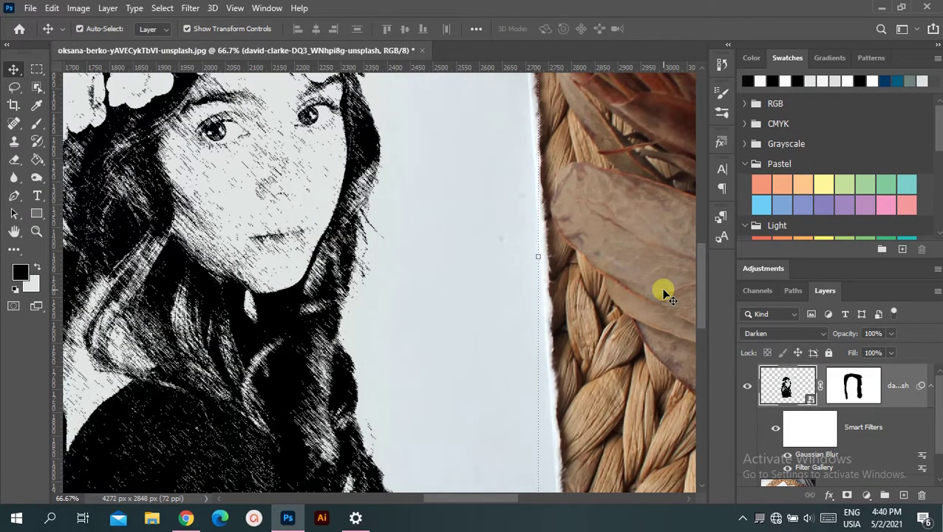
pyautogui.scroll(3, 334, 375)
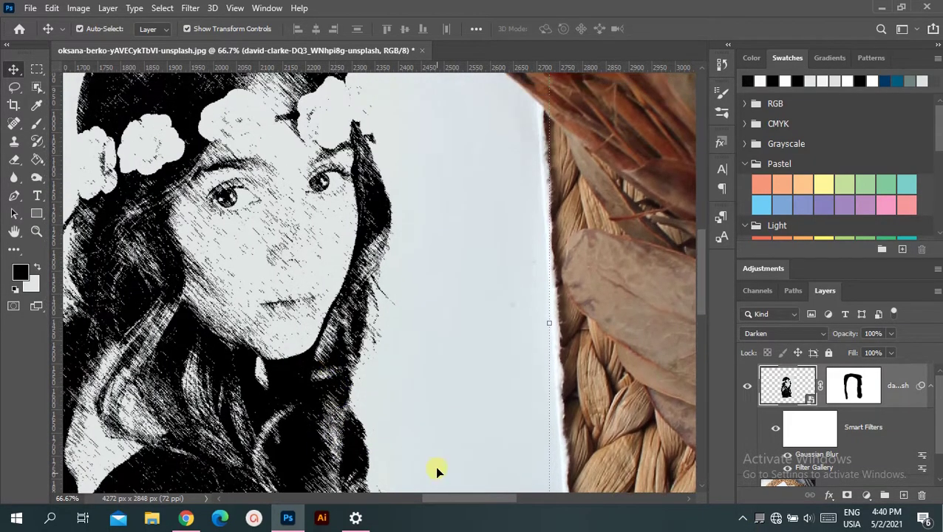
pyautogui.moveTo(446, 494); pyautogui.dragTo(430, 496)
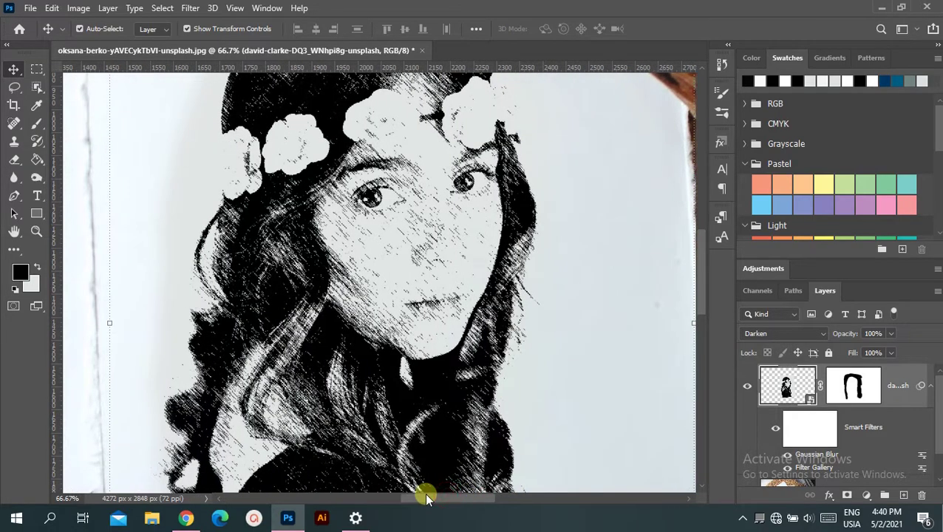
pyautogui.scroll(2, 451, 473)
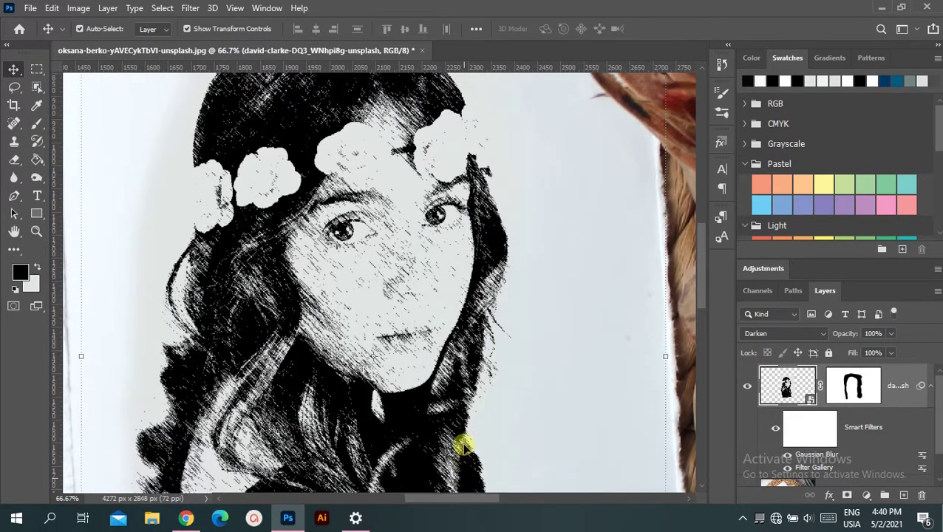
pyautogui.scroll(1, 459, 447)
pyautogui.scroll(-1, 463, 446)
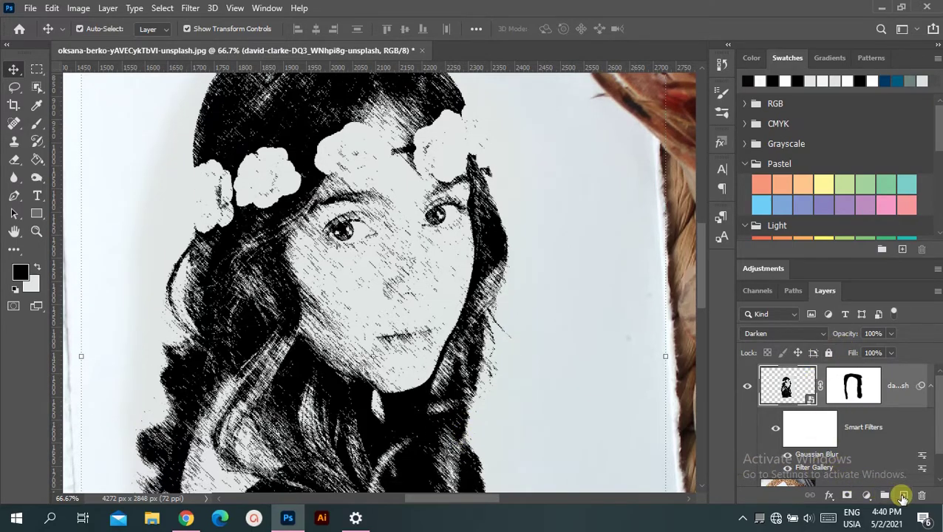
pyautogui.click(903, 496)
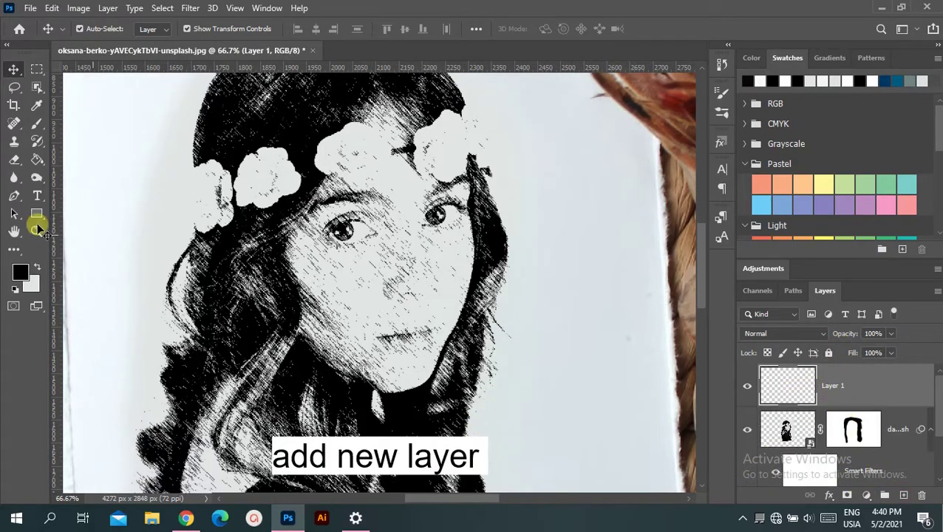
pyautogui.rightClick(843, 377)
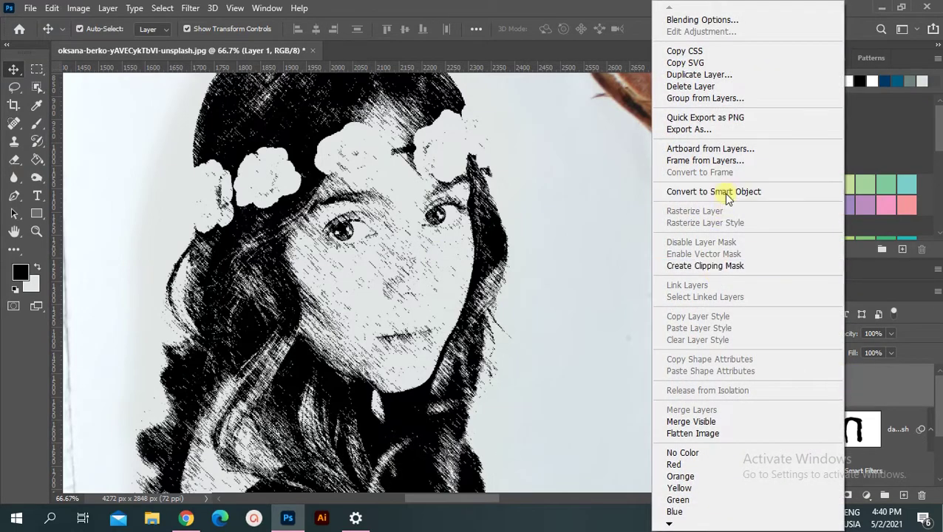
pyautogui.click(704, 266)
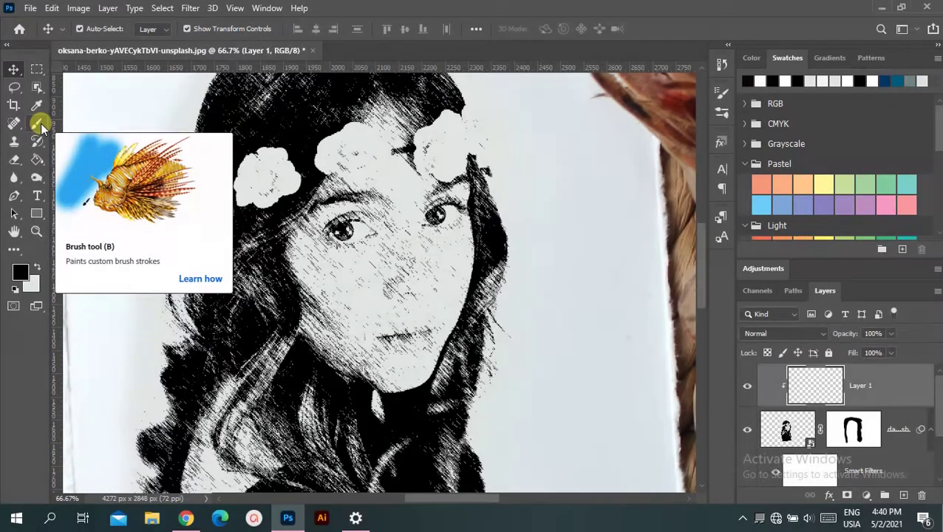
# - Load the 3 px 'pencil' brush from the pencilmarks-by-stuffwemake set
pyautogui.click(38, 125)
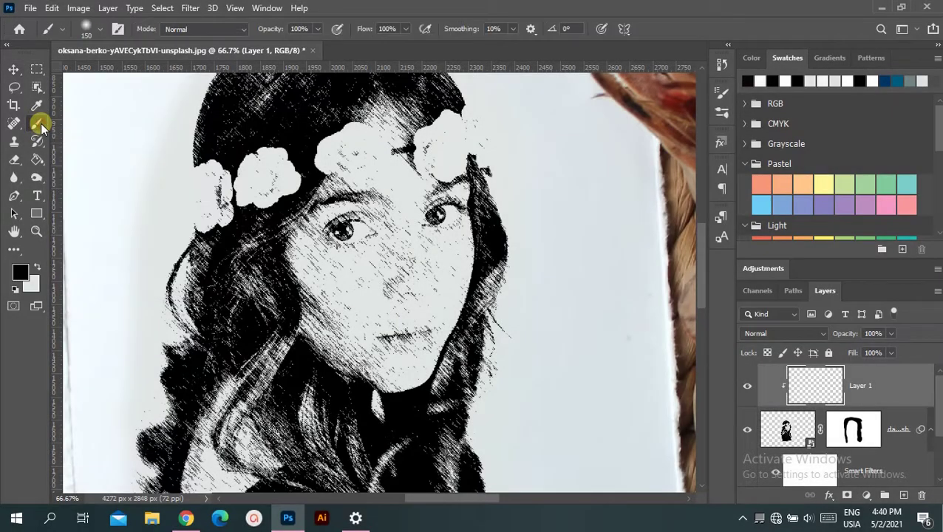
pyautogui.click(88, 31)
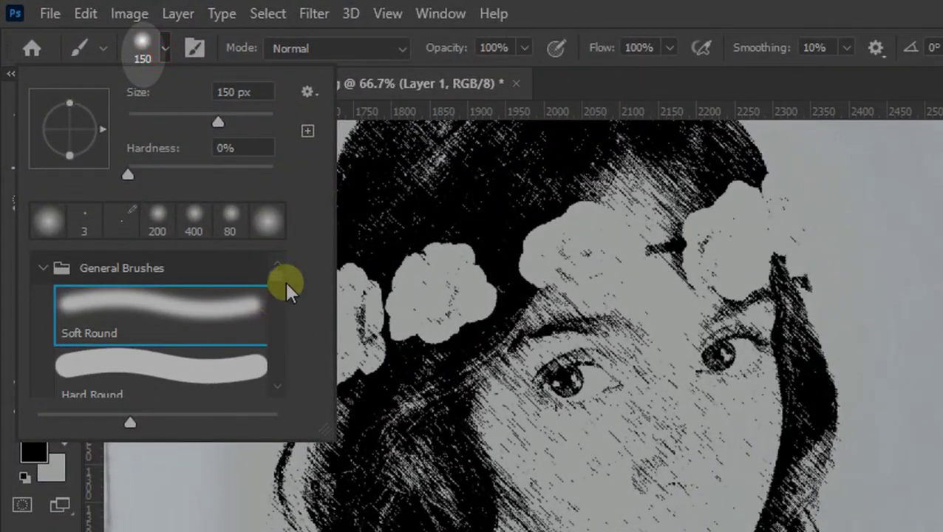
pyautogui.scroll(-10, 288, 310)
pyautogui.scroll(-3, 290, 370)
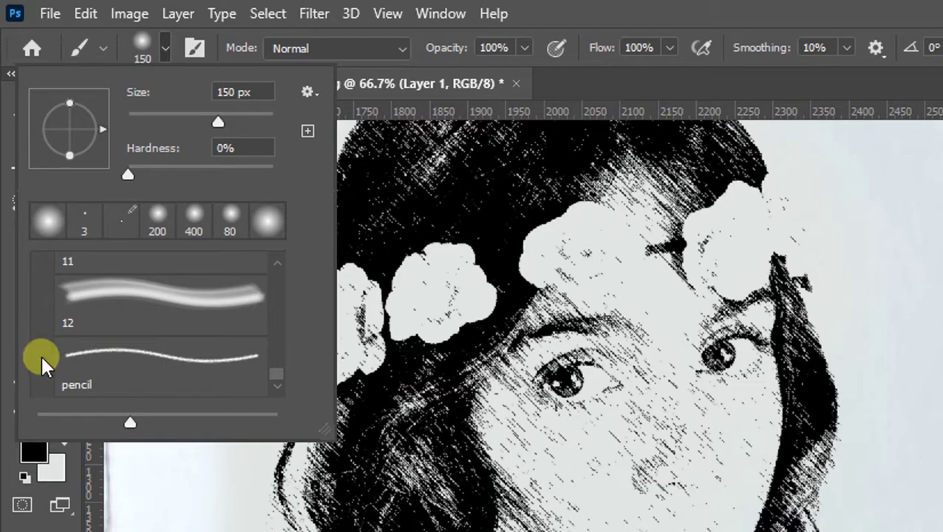
pyautogui.moveTo(277, 367); pyautogui.dragTo(282, 315)
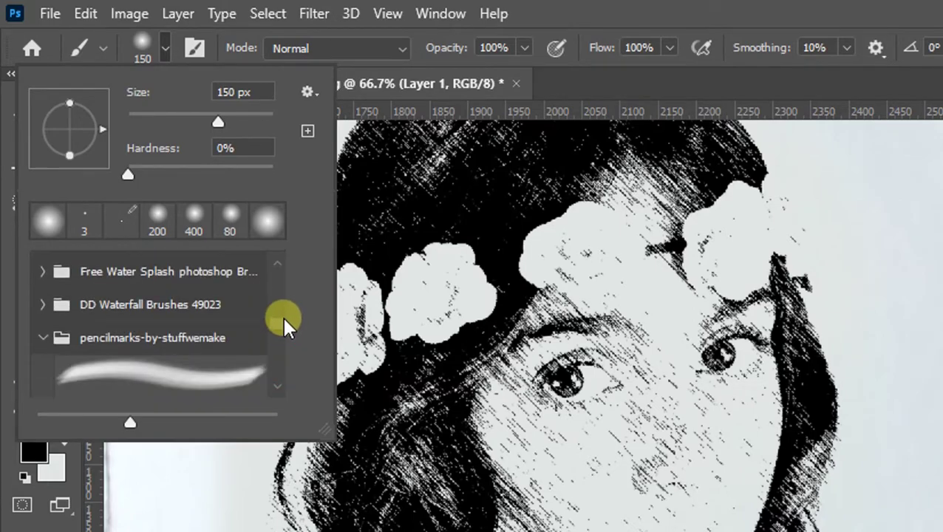
pyautogui.click(43, 338)
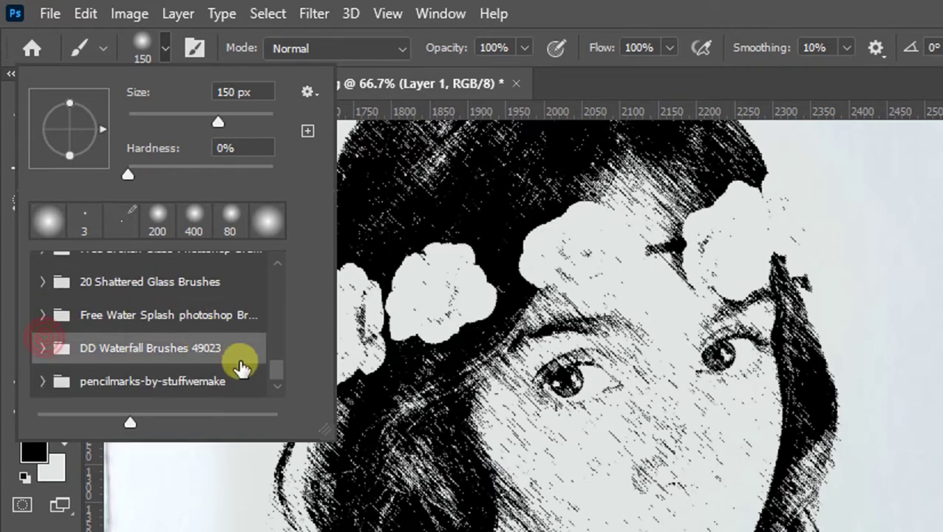
pyautogui.click(46, 381)
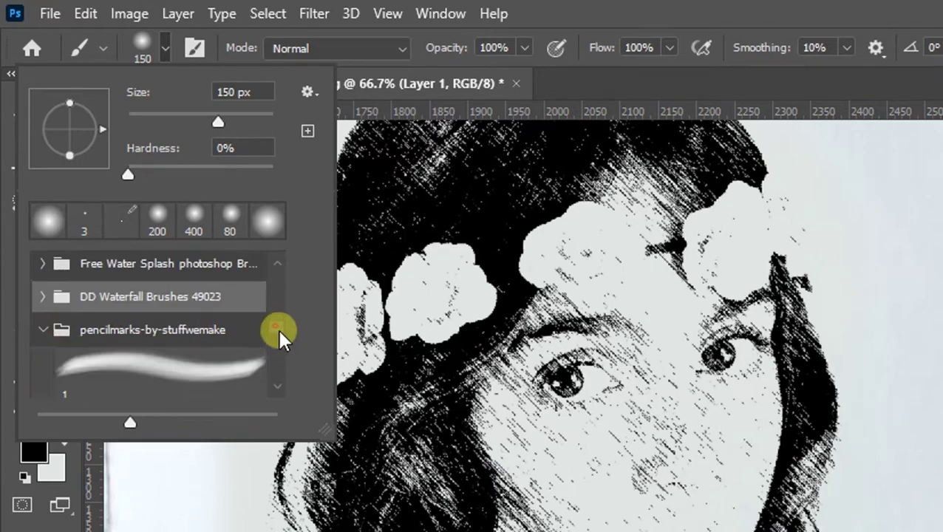
pyautogui.moveTo(280, 333); pyautogui.dragTo(281, 378)
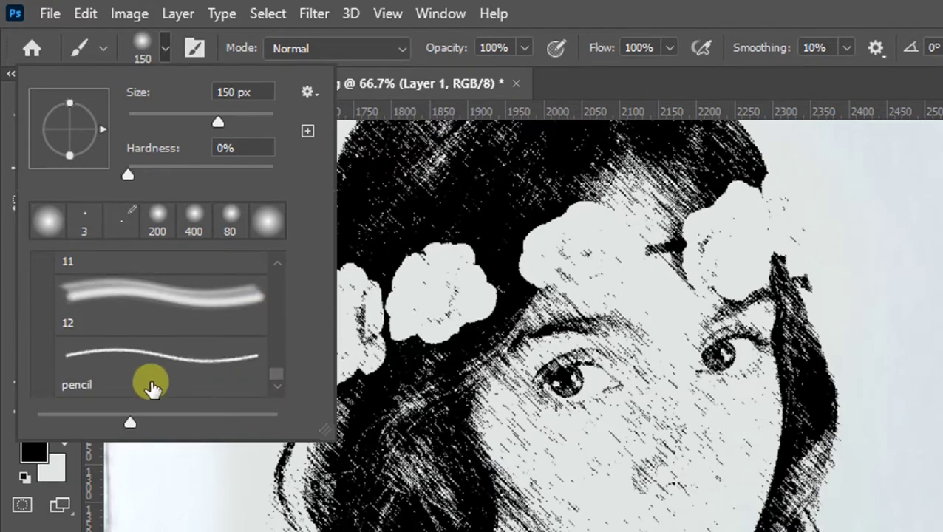
pyautogui.click(150, 386)
pyautogui.click(168, 49)
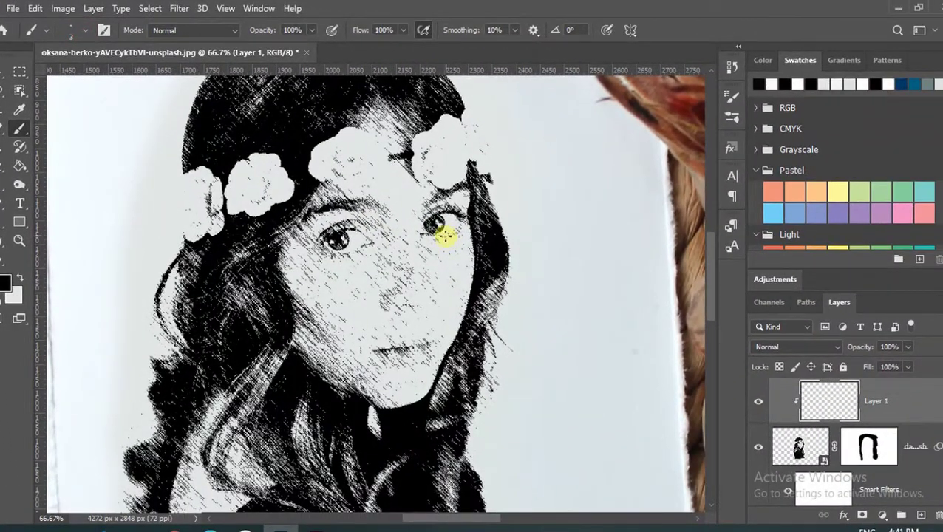
# - At 70% brush opacity, draw pencil lines under and over the right eye
pyautogui.scroll(1, 446, 235)
pyautogui.scroll(1, 498, 252)
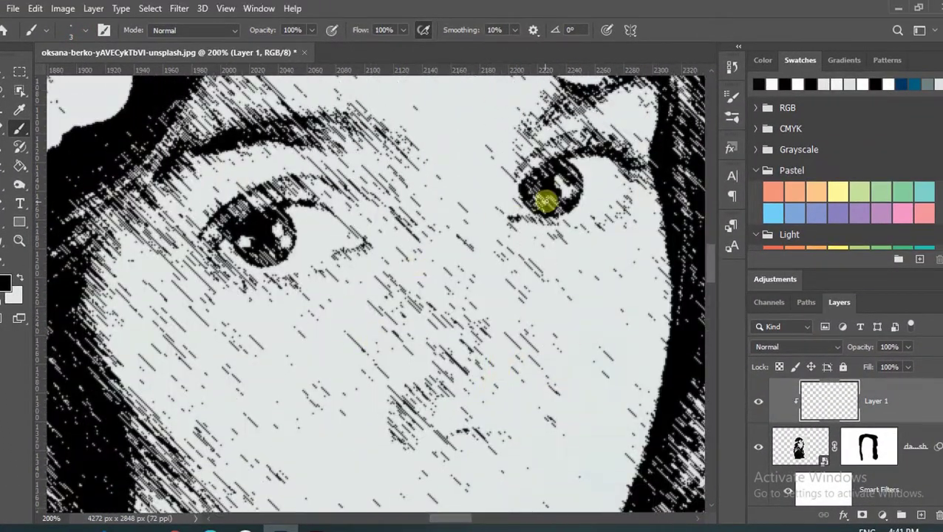
pyautogui.moveTo(592, 218); pyautogui.dragTo(621, 198)
pyautogui.hotkey('ctrl', 'z')
pyautogui.moveTo(311, 29); pyautogui.dragTo(291, 48)
pyautogui.moveTo(507, 219); pyautogui.dragTo(621, 198)
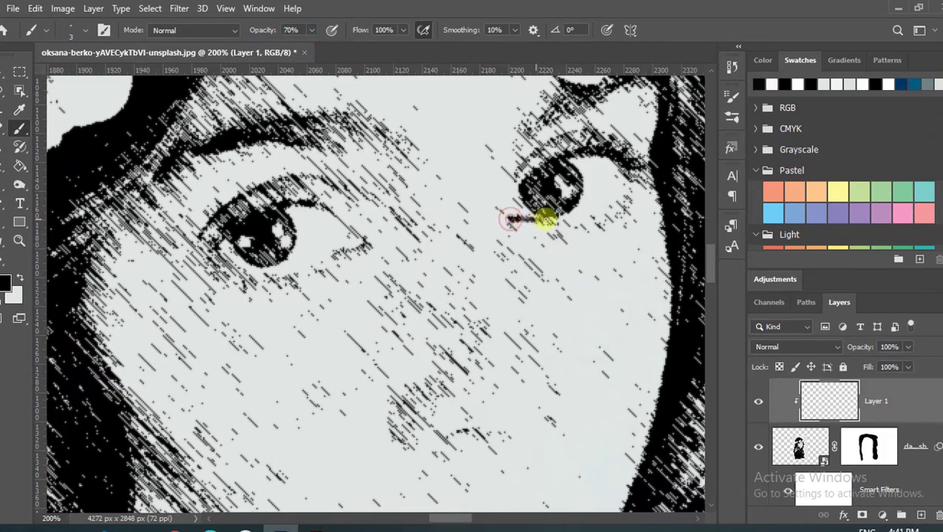
pyautogui.moveTo(516, 174); pyautogui.dragTo(617, 166)
# - At 60% opacity, sketch strokes on both eyebrows and the left eye's lower lid
pyautogui.scroll(1, 562, 259)
pyautogui.moveTo(311, 30); pyautogui.dragTo(303, 38)
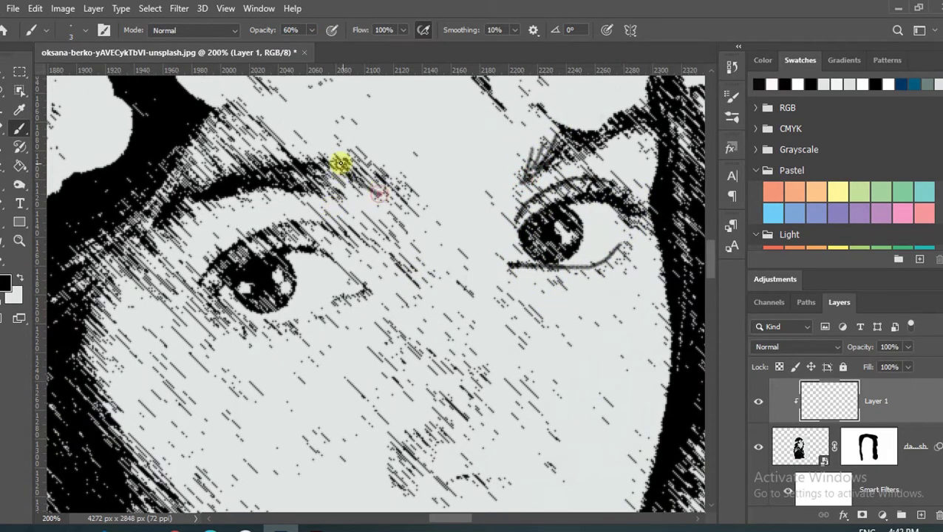
pyautogui.moveTo(336, 161); pyautogui.dragTo(384, 181)
pyautogui.moveTo(296, 167); pyautogui.dragTo(370, 195)
pyautogui.moveTo(554, 115); pyautogui.dragTo(521, 155)
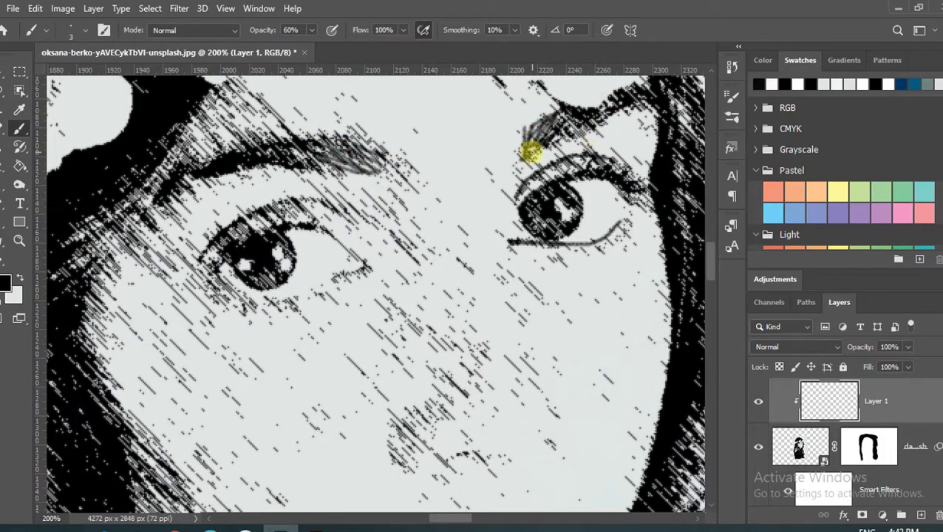
pyautogui.scroll(-1, 356, 226)
pyautogui.moveTo(212, 241); pyautogui.dragTo(320, 250)
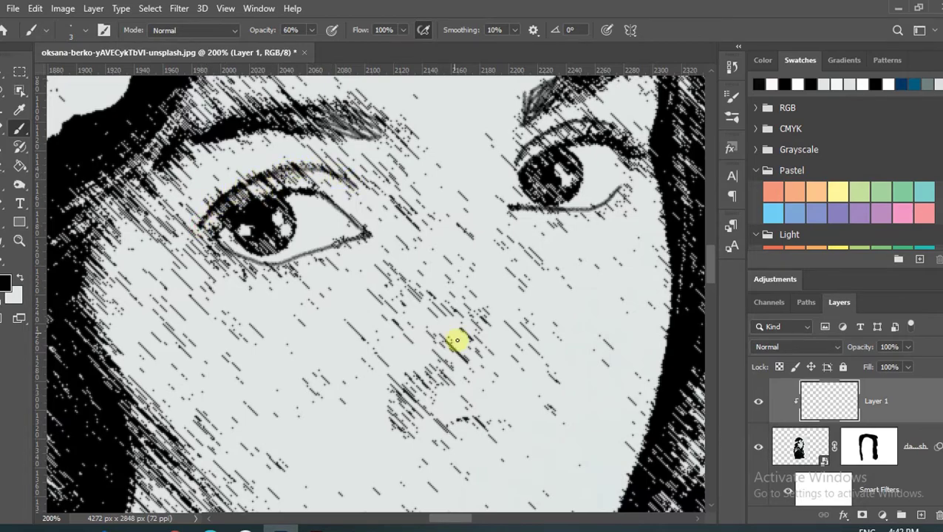
# - Add pencil accents along the nose and the lips
pyautogui.scroll(-2, 444, 344)
pyautogui.moveTo(421, 300); pyautogui.dragTo(403, 343)
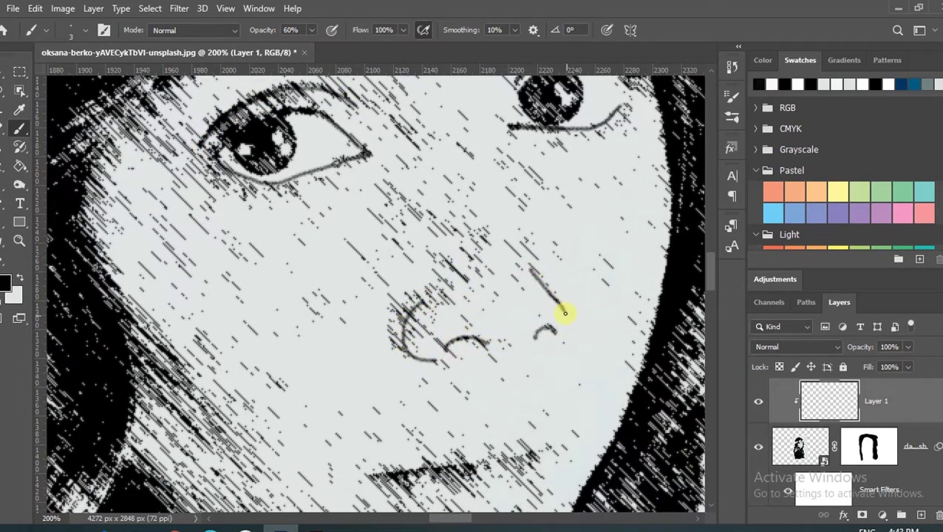
pyautogui.scroll(-3, 565, 313)
pyautogui.moveTo(368, 381); pyautogui.dragTo(441, 360)
pyautogui.moveTo(370, 385); pyautogui.dragTo(455, 412)
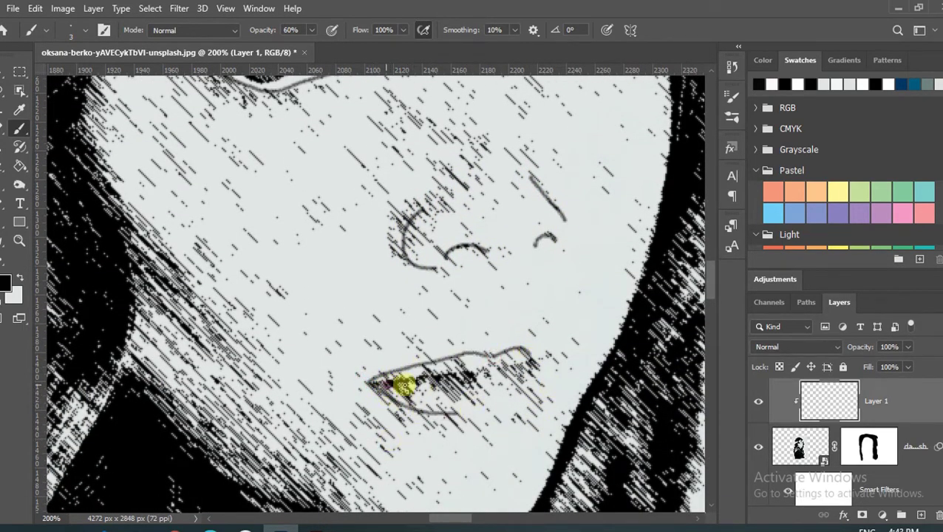
pyautogui.scroll(-3, 476, 449)
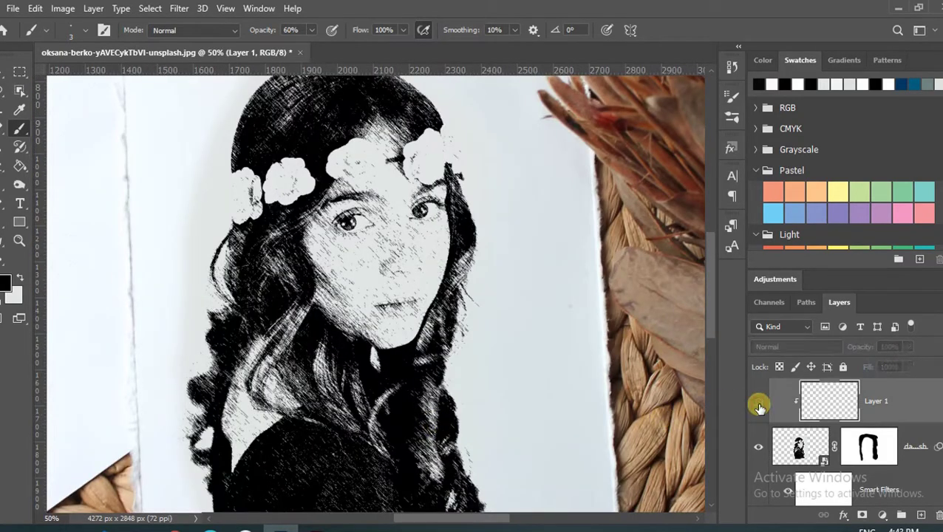
# - Sketch loose grey pencil strands along the hair's outer edge at 60% brush opacity
pyautogui.hscroll(5, 175, 283)
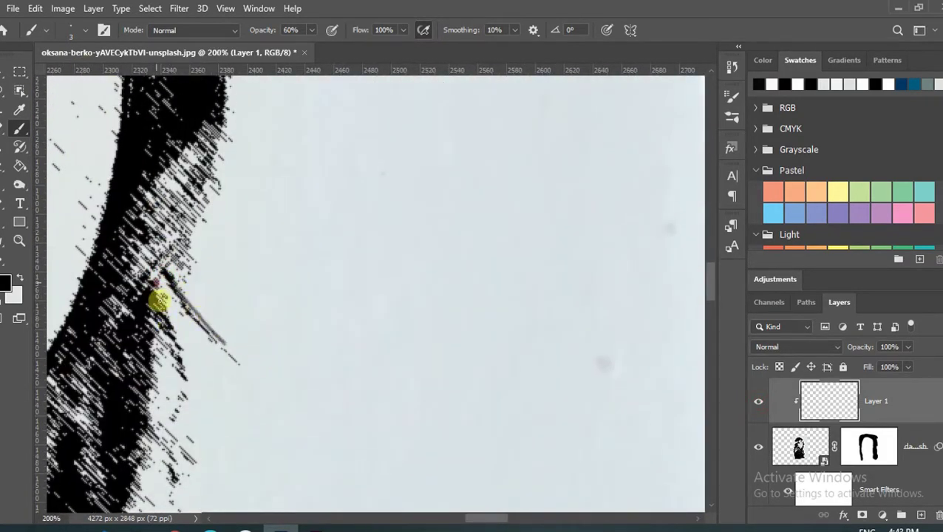
pyautogui.moveTo(154, 315)
pyautogui.mouseDown()
pyautogui.moveTo(158, 446)
pyautogui.moveTo(152, 421)
pyautogui.moveTo(170, 448)
pyautogui.mouseUp()
pyautogui.scroll(-1, 155, 421)
pyautogui.scroll(-2, 159, 422)
pyautogui.scroll(-1, 141, 355)
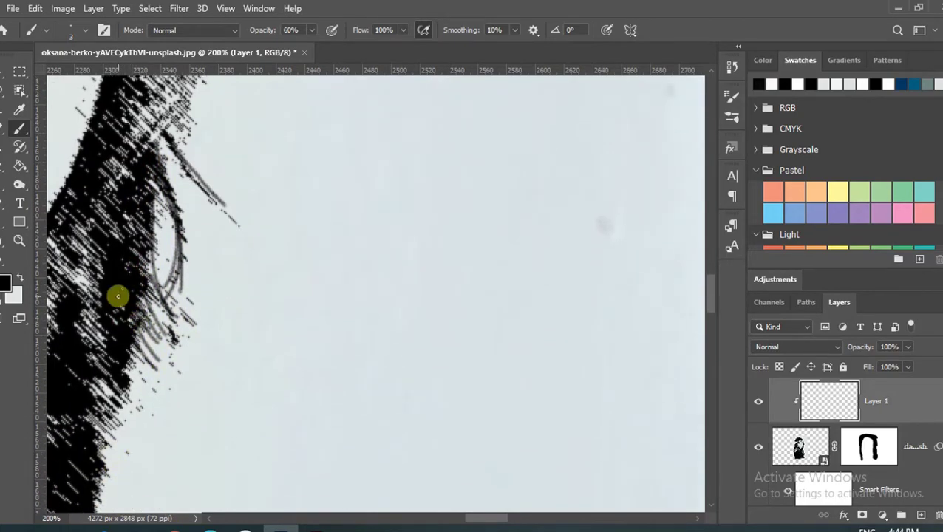
pyautogui.moveTo(119, 299); pyautogui.dragTo(121, 380)
pyautogui.scroll(-1, 89, 429)
pyautogui.scroll(-1, 111, 414)
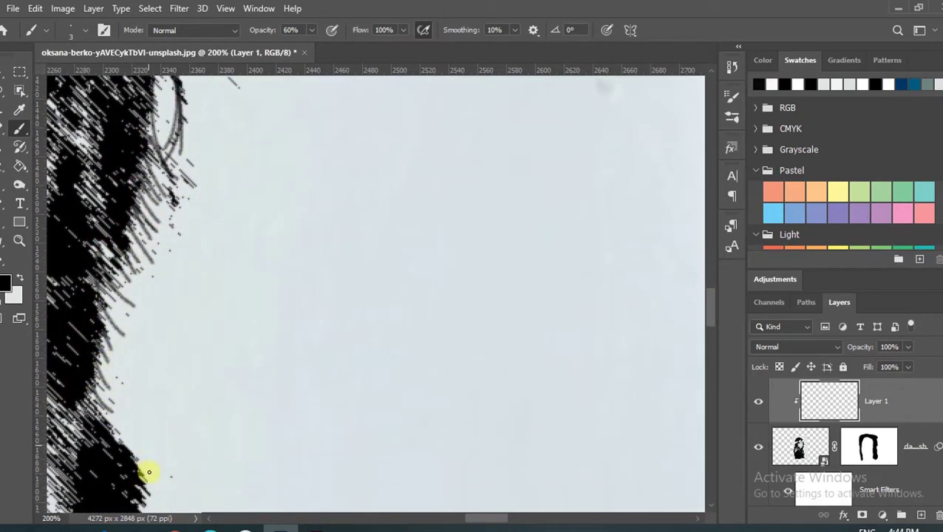
pyautogui.scroll(-1, 147, 474)
pyautogui.moveTo(138, 430); pyautogui.dragTo(177, 471)
pyautogui.scroll(-1, 163, 484)
pyautogui.scroll(-1, 152, 488)
pyautogui.scroll(-1, 170, 459)
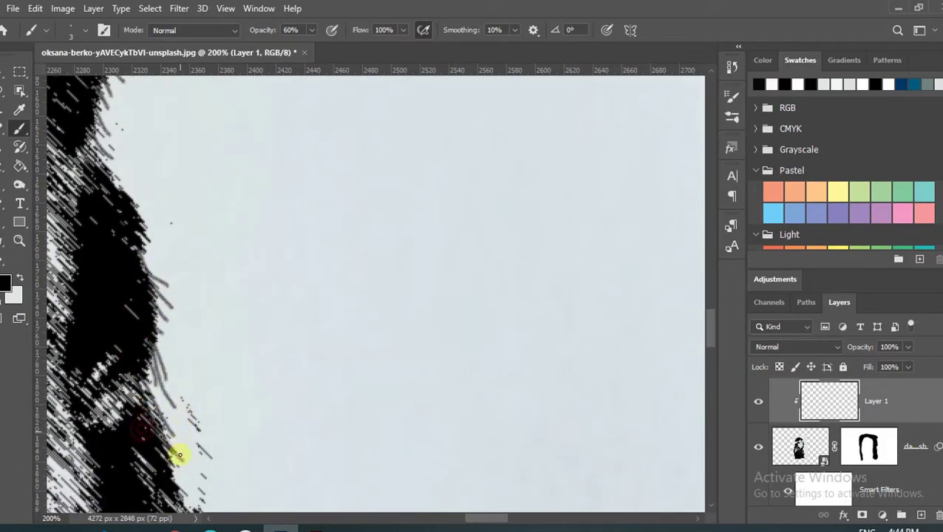
pyautogui.scroll(-2, 193, 456)
pyautogui.scroll(-2, 280, 474)
pyautogui.scroll(-2, 219, 444)
pyautogui.scroll(-2, 256, 488)
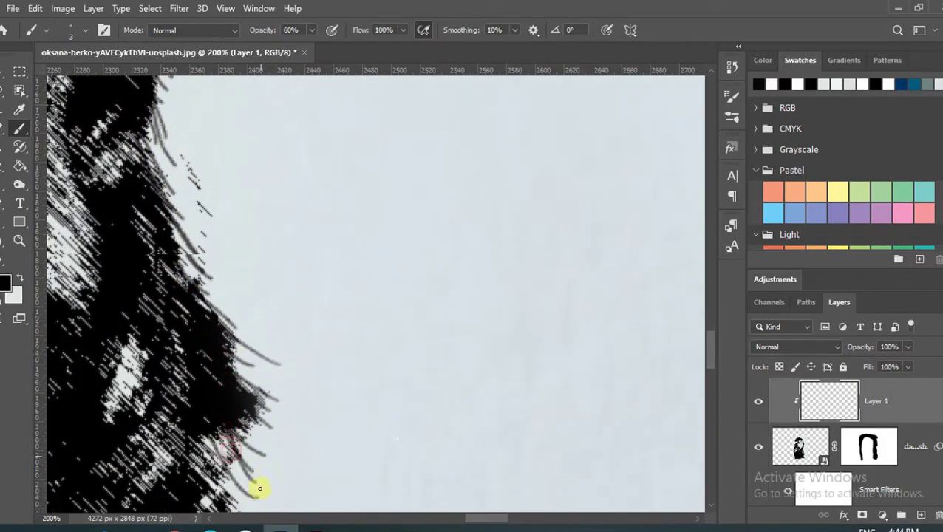
pyautogui.scroll(-4, 280, 477)
pyautogui.scroll(-2, 274, 474)
pyautogui.scroll(3, 179, 295)
pyautogui.scroll(2, 326, 162)
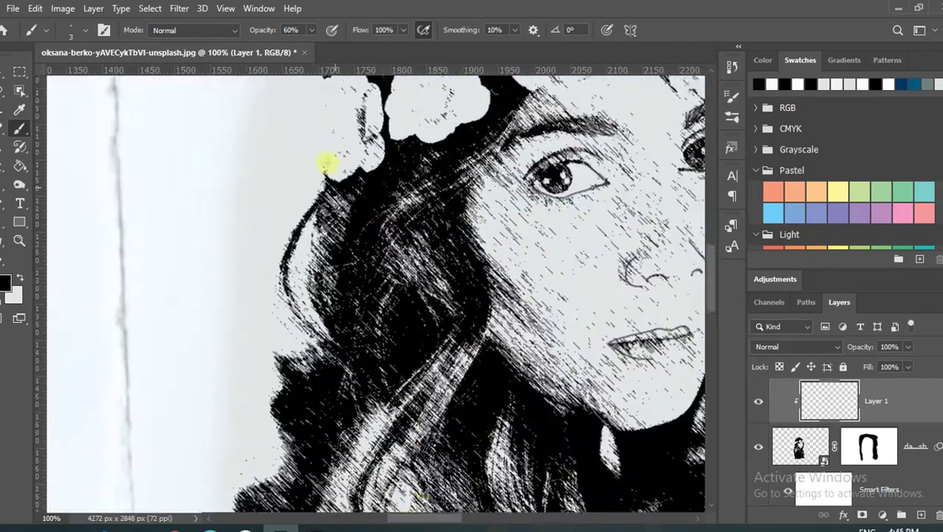
# - Add thin strands along the hair's left edge, then zoom out to check them
pyautogui.moveTo(312, 244)
pyautogui.mouseDown()
pyautogui.moveTo(287, 316)
pyautogui.moveTo(306, 241)
pyautogui.mouseUp()
pyautogui.scroll(-2, 296, 275)
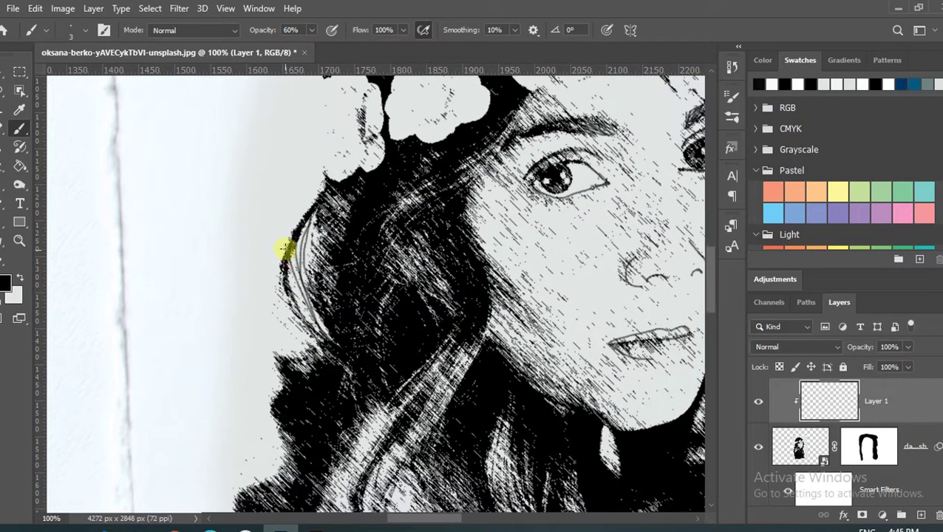
pyautogui.scroll(-2, 280, 248)
pyautogui.scroll(-1, 275, 314)
pyautogui.scroll(-1, 275, 314)
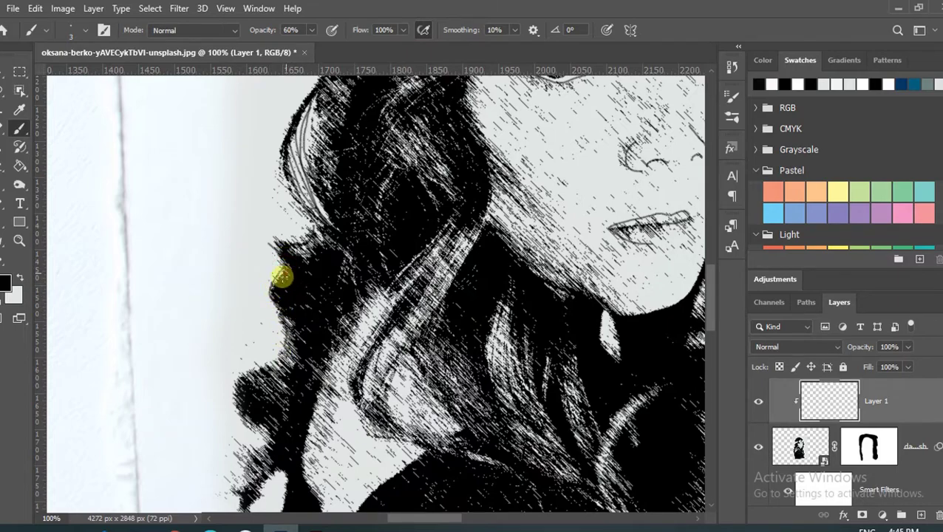
pyautogui.moveTo(281, 267); pyautogui.dragTo(250, 412)
pyautogui.scroll(-1, 251, 412)
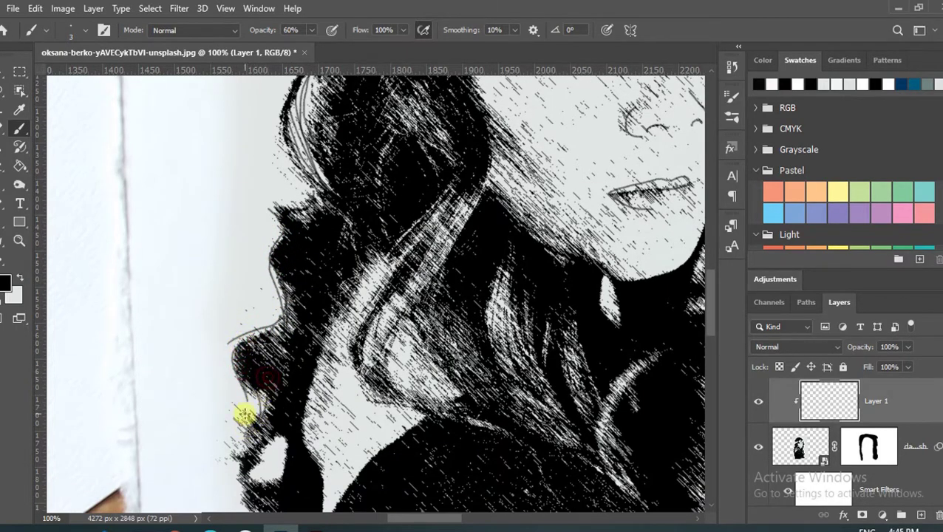
pyautogui.scroll(-1, 246, 412)
pyautogui.scroll(-4, 306, 414)
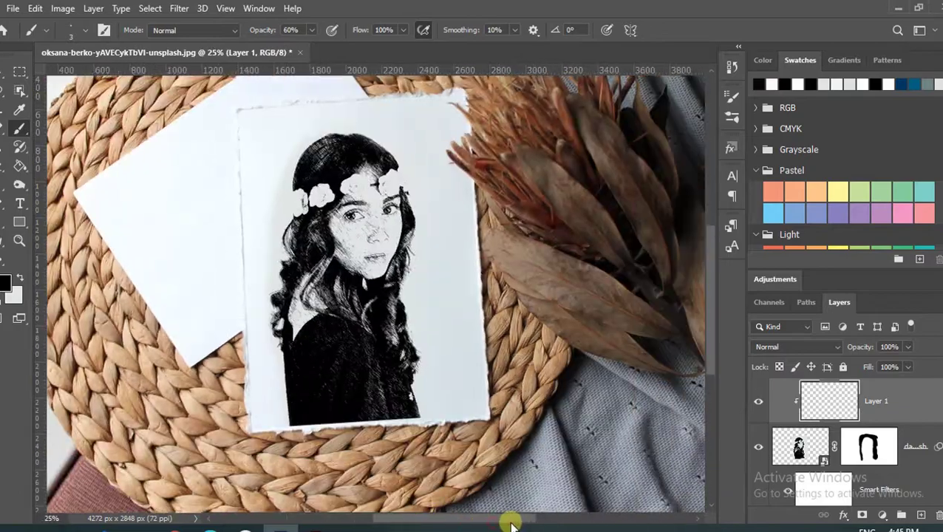
pyautogui.scroll(2, 494, 448)
pyautogui.scroll(-1, 687, 283)
pyautogui.scroll(3, 478, 238)
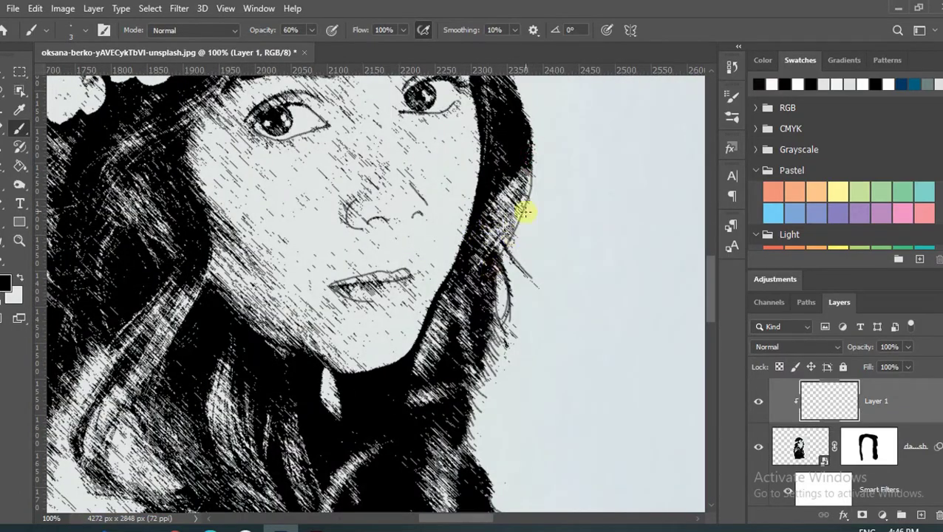
pyautogui.scroll(2, 505, 156)
pyautogui.scroll(1, 510, 170)
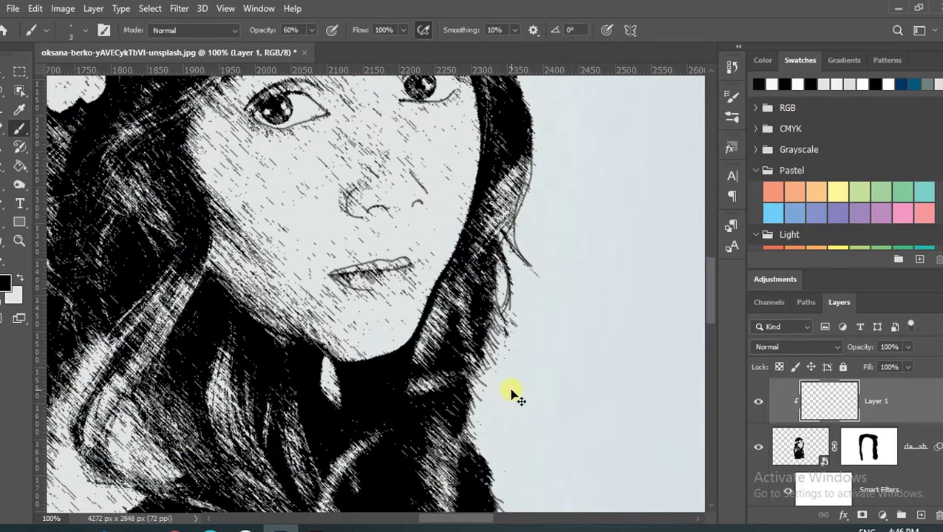
pyautogui.scroll(-1, 512, 393)
pyautogui.scroll(-2, 511, 385)
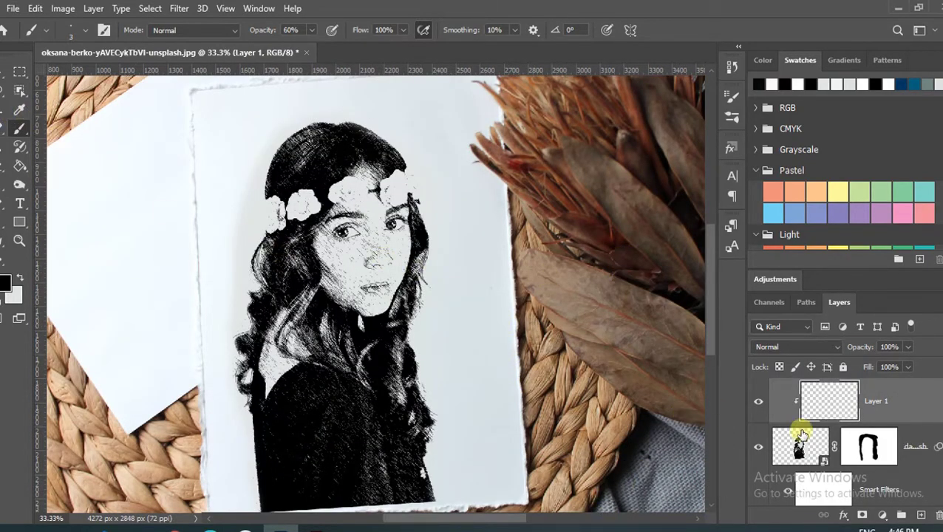
# - On the sketch layer's mask, soften the edge left of the hair using a soft 250 px brush
pyautogui.click(859, 447)
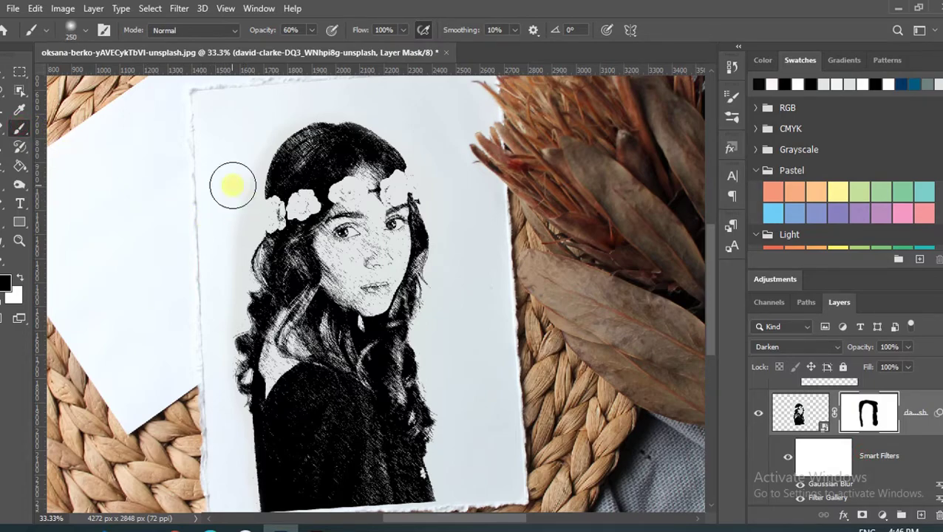
pyautogui.moveTo(231, 182); pyautogui.dragTo(213, 244)
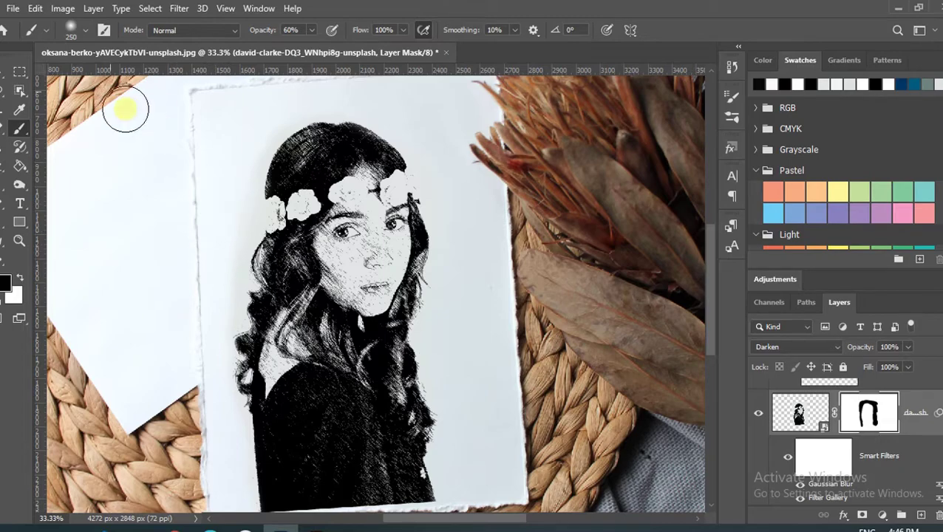
pyautogui.click(83, 29)
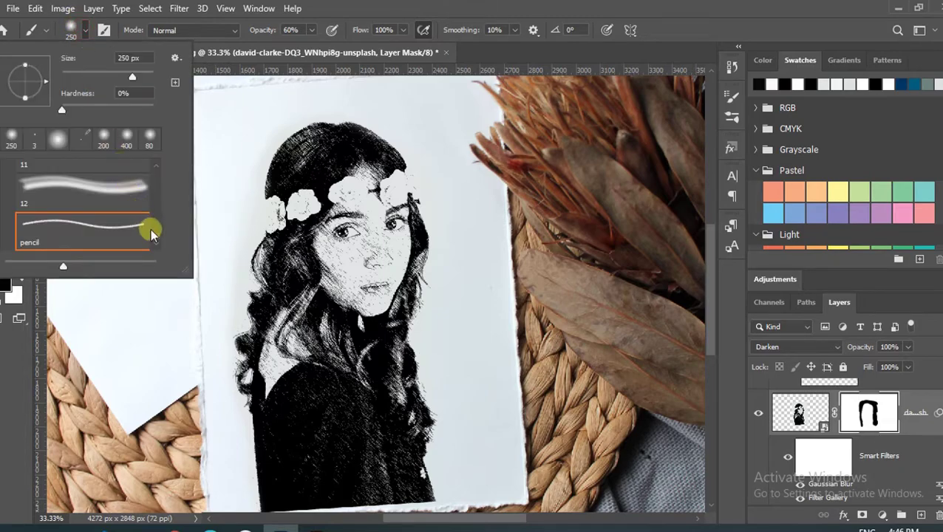
pyautogui.scroll(4, 151, 229)
pyautogui.click(80, 30)
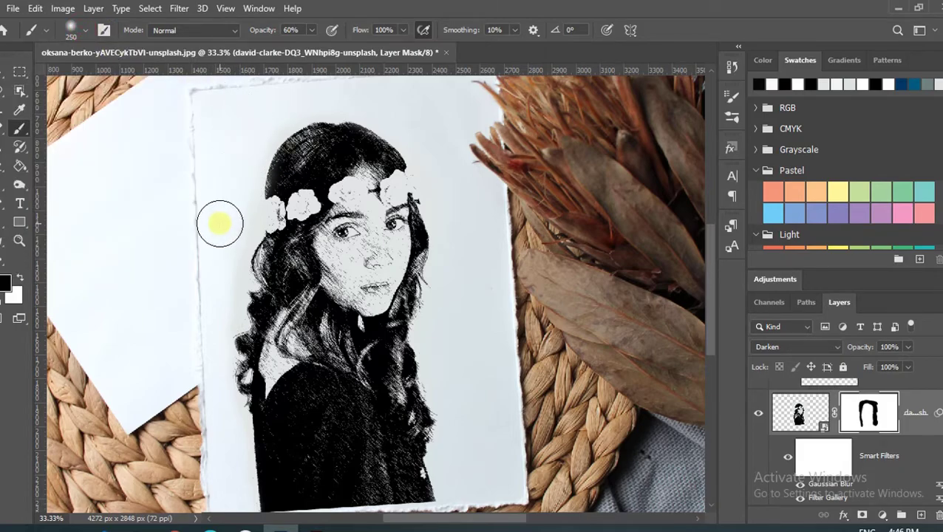
# - Brush black on the mask around the hair so the sketch blends into the paper
pyautogui.click(240, 163)
pyautogui.click(224, 263)
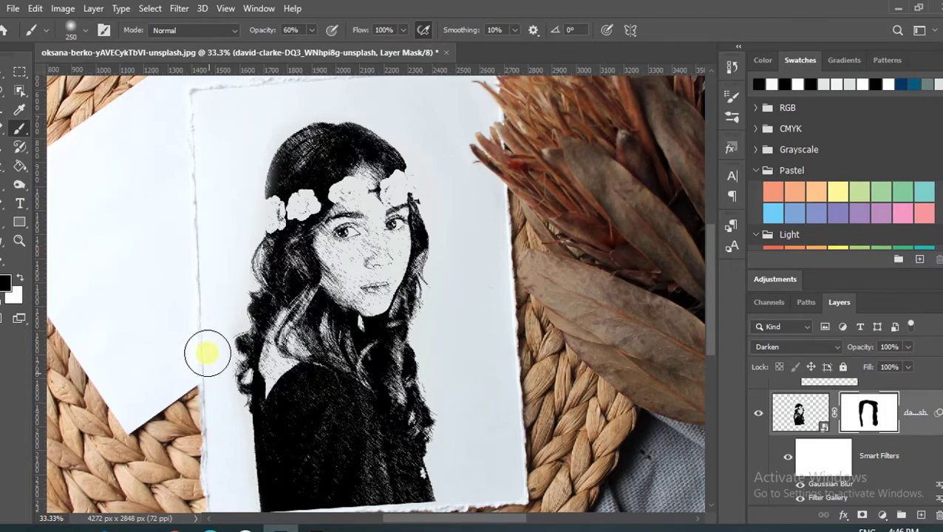
pyautogui.click(426, 135)
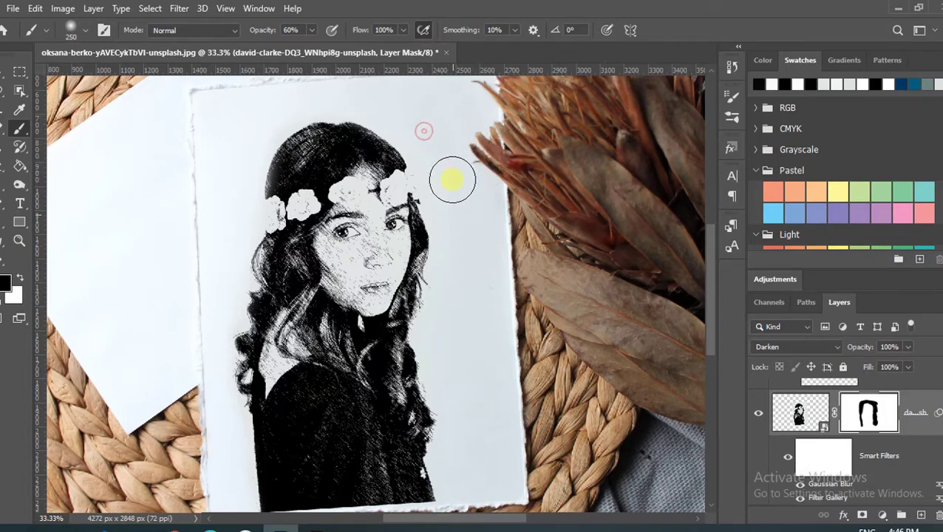
pyautogui.click(216, 442)
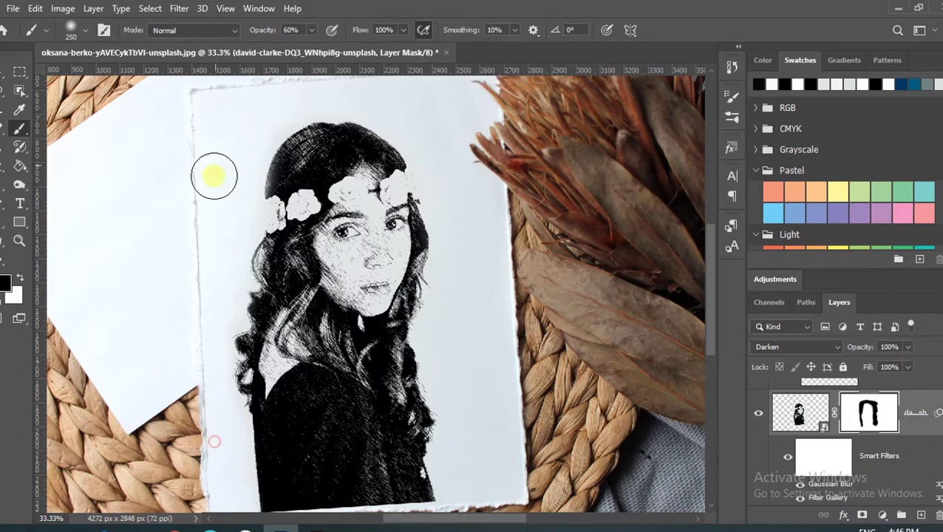
pyautogui.click(274, 92)
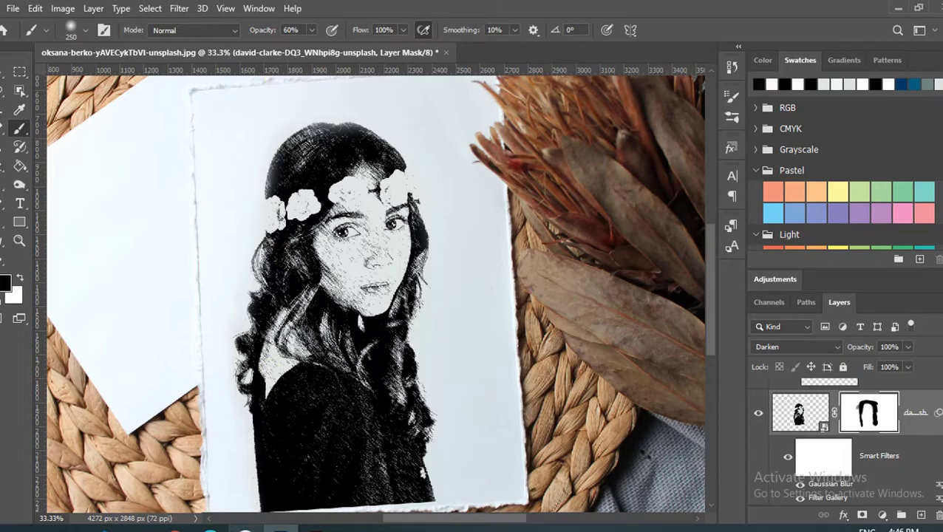
pyautogui.scroll(-2, 248, 467)
# - At 100% brush opacity, mask the portrait's lower left and bottom edge into the paper
pyautogui.moveTo(242, 419)
pyautogui.mouseDown()
pyautogui.moveTo(332, 468)
pyautogui.moveTo(232, 441)
pyautogui.mouseUp()
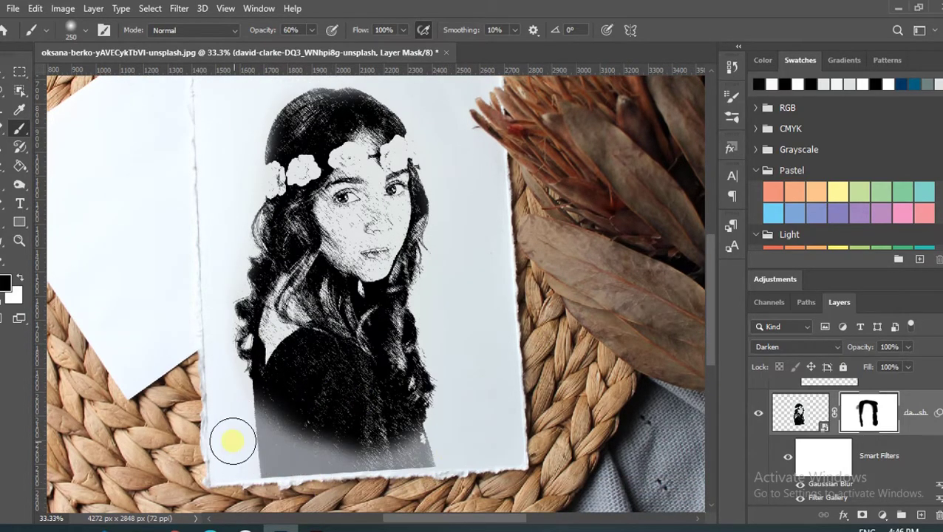
pyautogui.click(311, 31)
pyautogui.write('100')
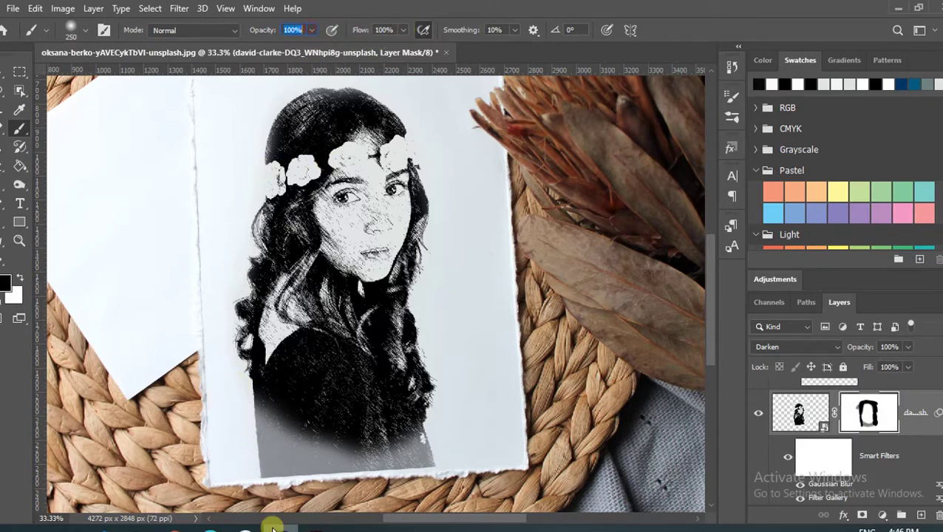
pyautogui.moveTo(259, 436)
pyautogui.mouseDown()
pyautogui.moveTo(317, 488)
pyautogui.moveTo(292, 481)
pyautogui.moveTo(479, 457)
pyautogui.moveTo(269, 488)
pyautogui.moveTo(510, 466)
pyautogui.moveTo(210, 479)
pyautogui.moveTo(215, 401)
pyautogui.moveTo(229, 408)
pyautogui.mouseUp()
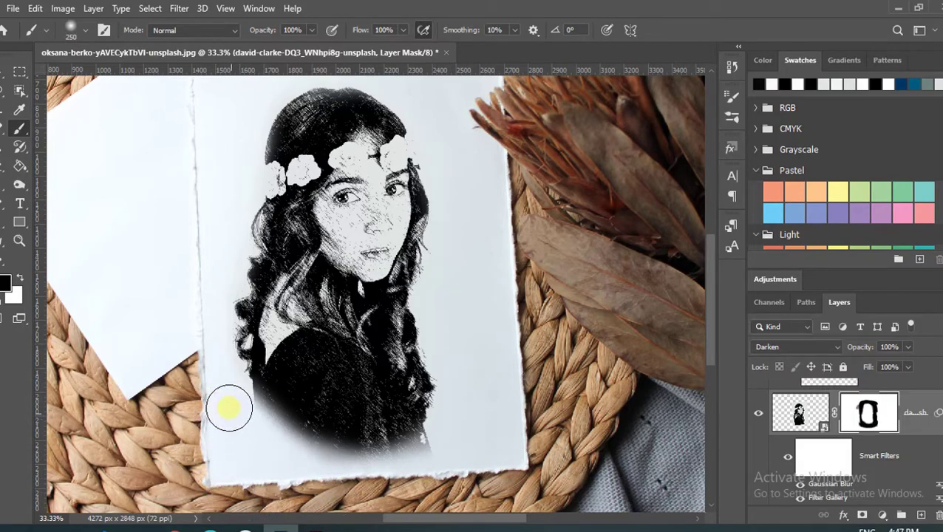
pyautogui.moveTo(238, 477)
pyautogui.mouseDown()
pyautogui.moveTo(449, 464)
pyautogui.moveTo(437, 487)
pyautogui.moveTo(221, 419)
pyautogui.moveTo(270, 452)
pyautogui.moveTo(417, 488)
pyautogui.moveTo(438, 488)
pyautogui.moveTo(484, 458)
pyautogui.moveTo(326, 496)
pyautogui.moveTo(225, 421)
pyautogui.moveTo(436, 501)
pyautogui.moveTo(184, 343)
pyautogui.mouseUp()
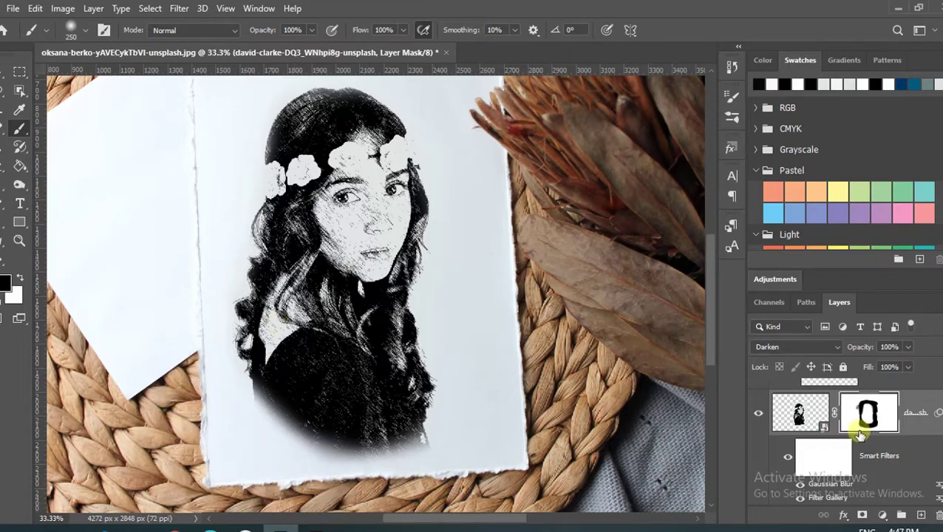
# - Lower the sketch layer's opacity to 80% and check the face and the whole mockup
pyautogui.click(797, 416)
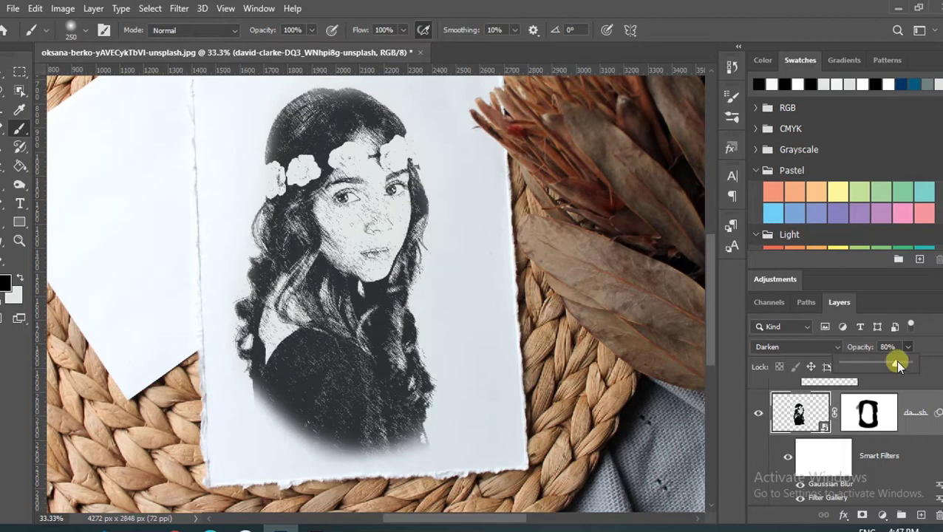
pyautogui.click(906, 349)
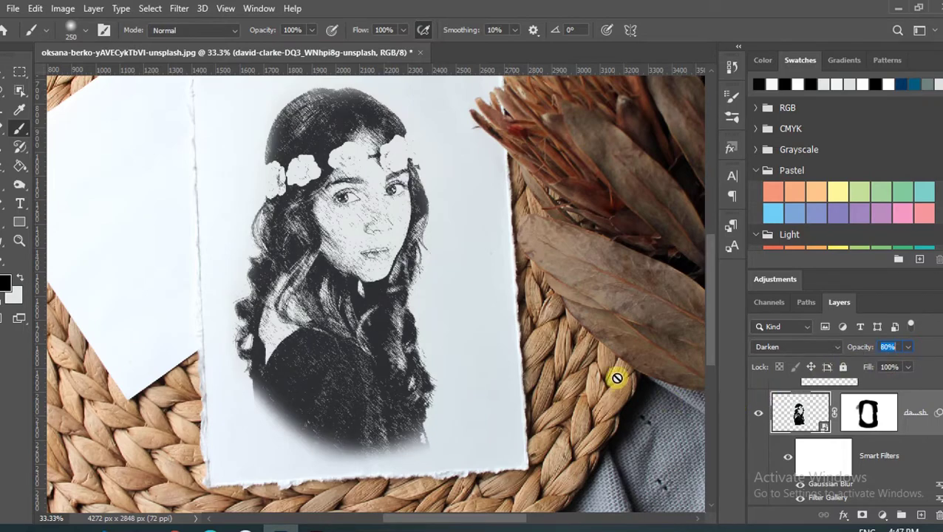
pyautogui.press('v')
pyautogui.click(644, 333)
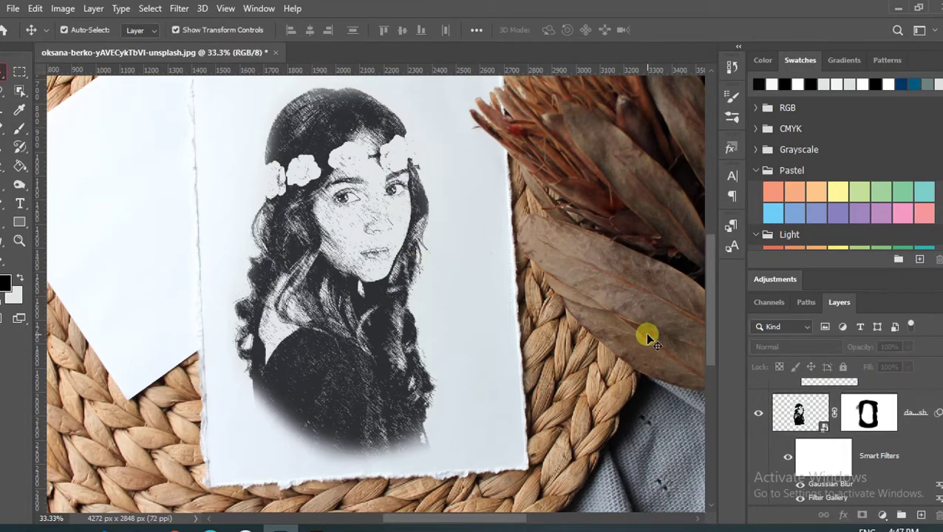
pyautogui.hotkey('ctrl', '-')
pyautogui.hotkey('ctrl', '-')
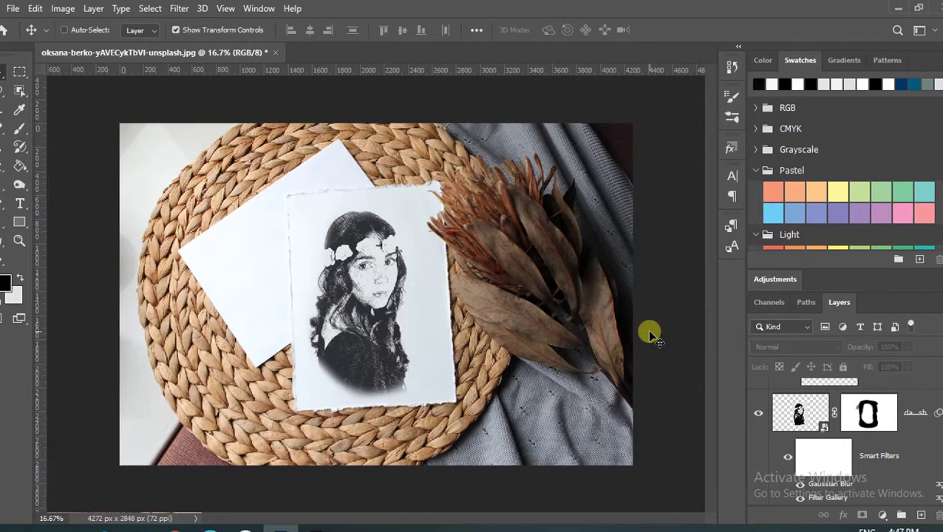
pyautogui.hotkey('ctrl', '+')
pyautogui.hotkey('ctrl', '+')
pyautogui.hotkey('ctrl', '+')
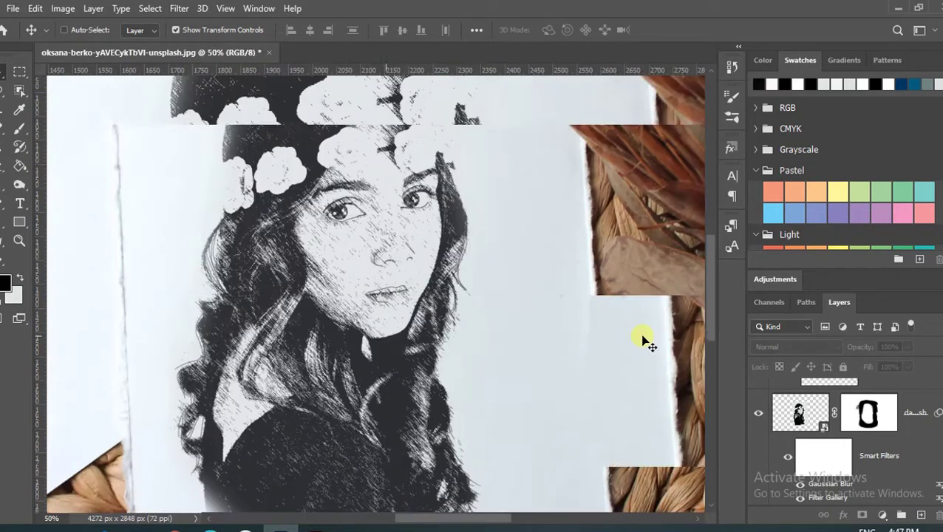
pyautogui.hotkey('ctrl', '+')
pyautogui.hotkey('ctrl', '+')
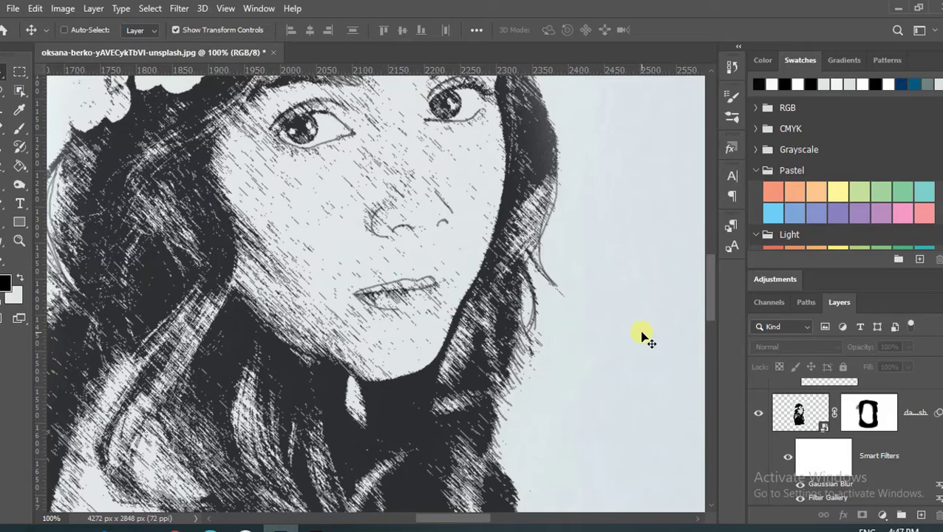
pyautogui.hotkey('ctrl', '-')
pyautogui.hotkey('ctrl', '-')
pyautogui.hotkey('ctrl', '-')
pyautogui.hotkey('ctrl', '-')
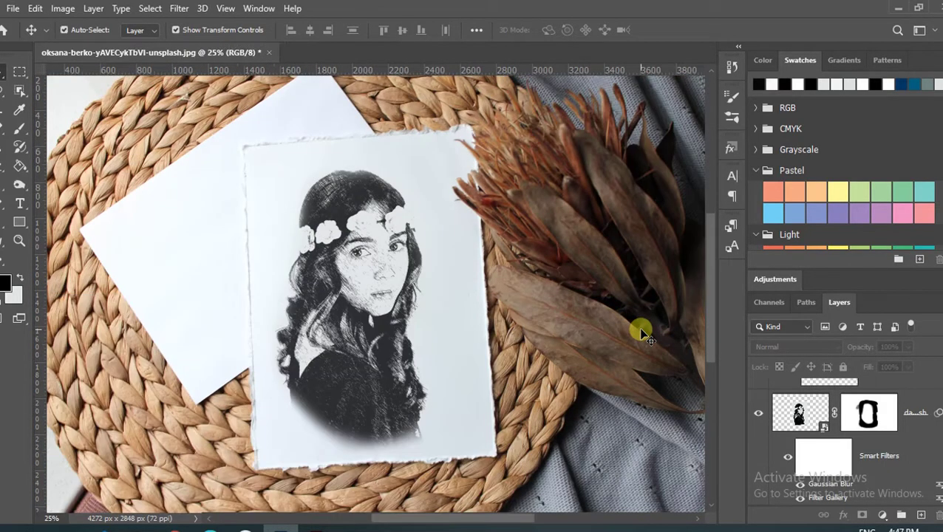
pyautogui.scroll(1, 831, 438)
# - Reduce Layer 1's pencil accents to 80% opacity
pyautogui.click(842, 401)
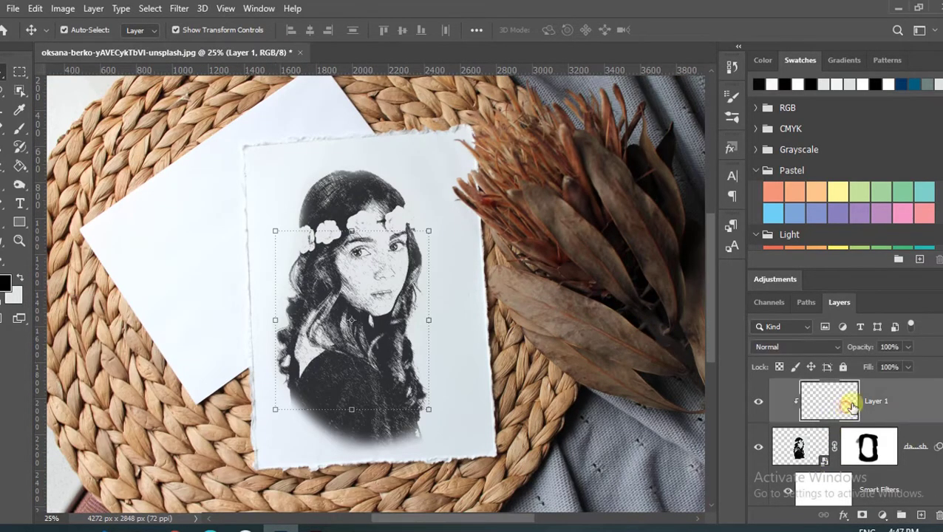
pyautogui.click(907, 347)
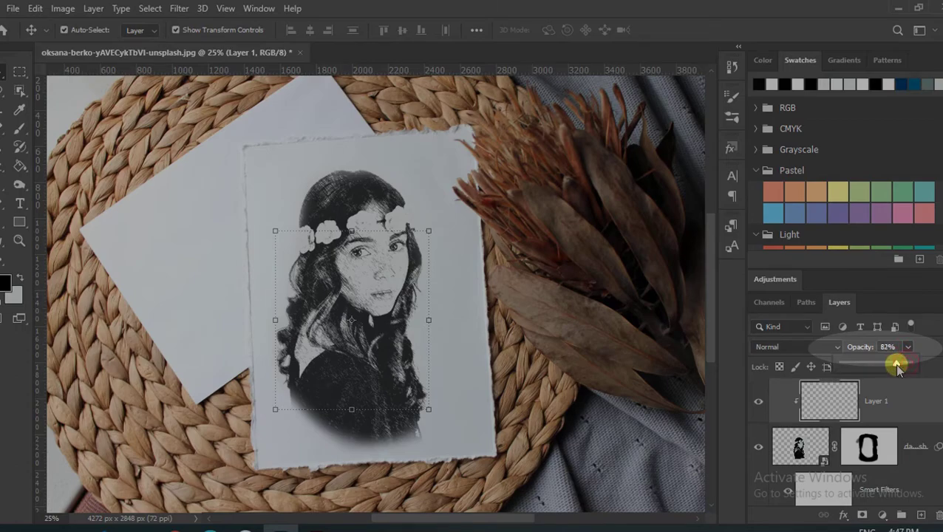
pyautogui.moveTo(896, 367); pyautogui.dragTo(895, 367)
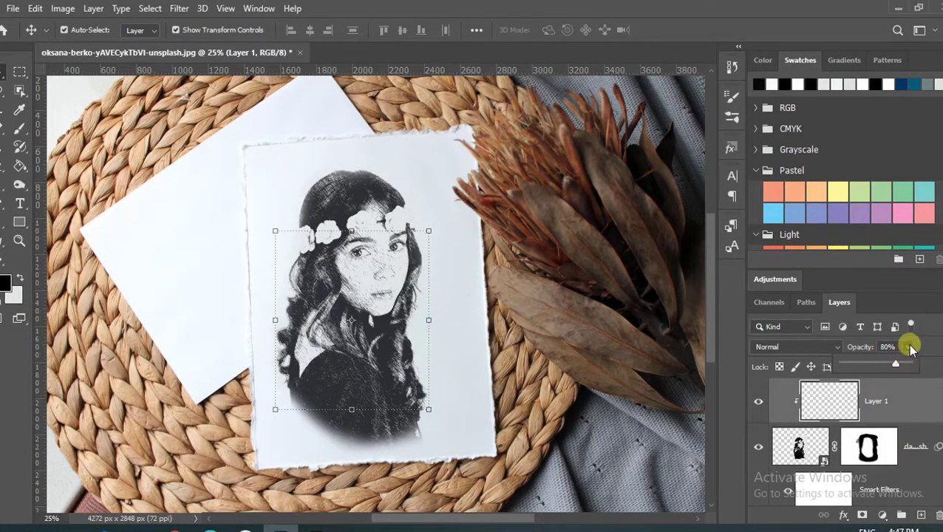
pyautogui.click(908, 346)
pyautogui.click(612, 389)
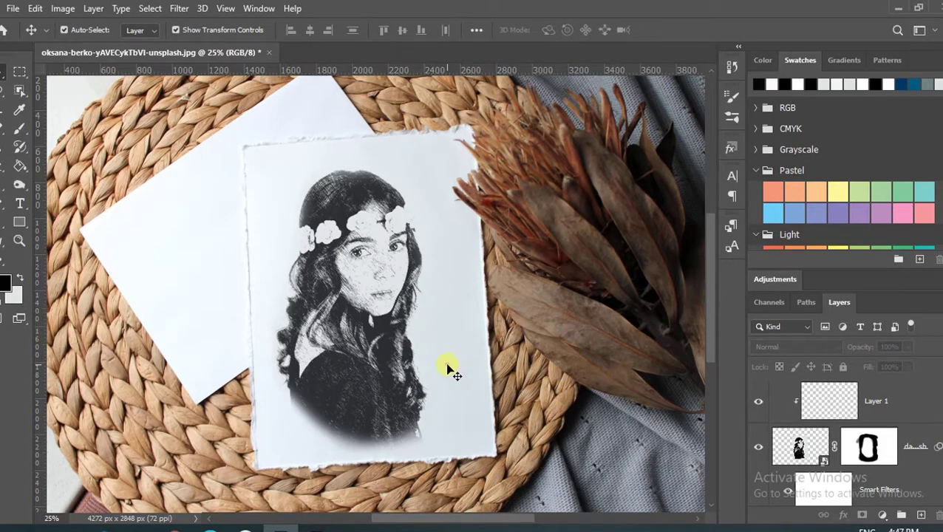
pyautogui.scroll(-1, 850, 443)
pyautogui.click(873, 395)
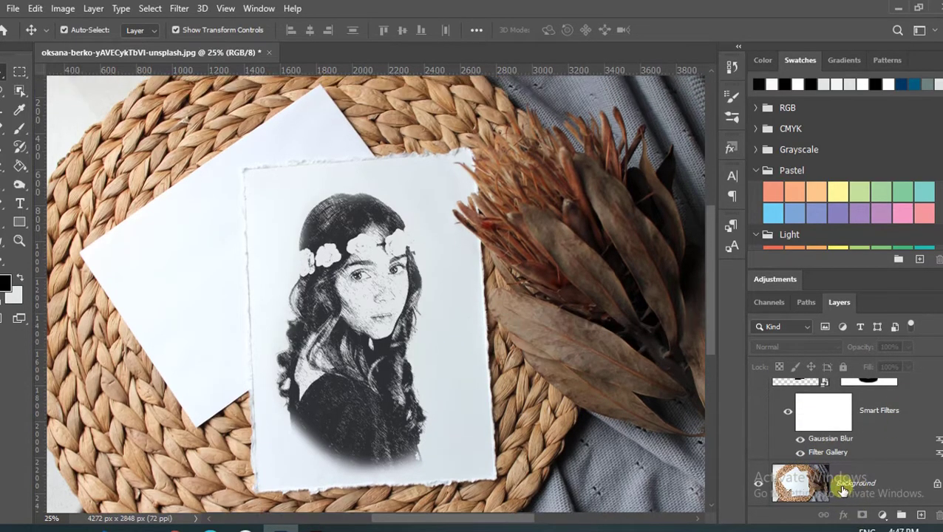
pyautogui.scroll(1, 850, 481)
pyautogui.click(907, 402)
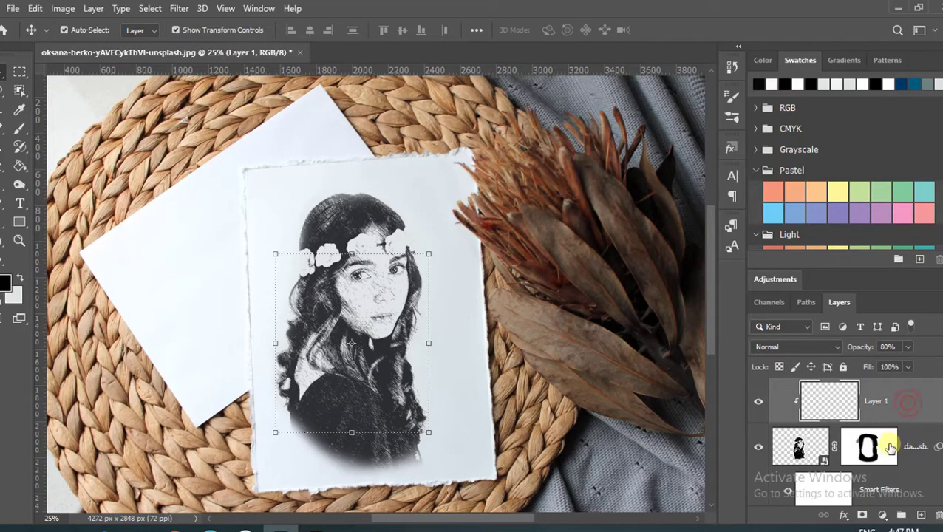
pyautogui.click(554, 360)
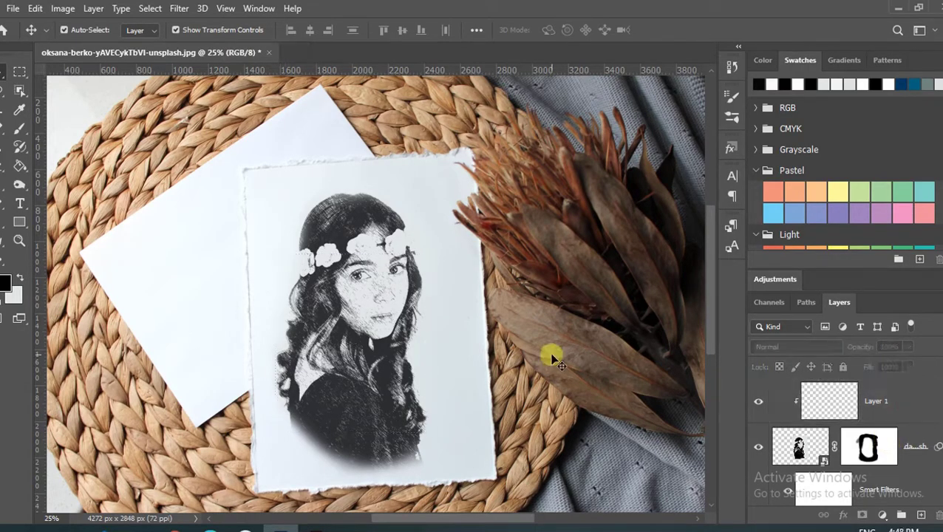
pyautogui.hotkey('ctrl', '+')
pyautogui.hotkey('ctrl', '+')
pyautogui.hotkey('ctrl', '+')
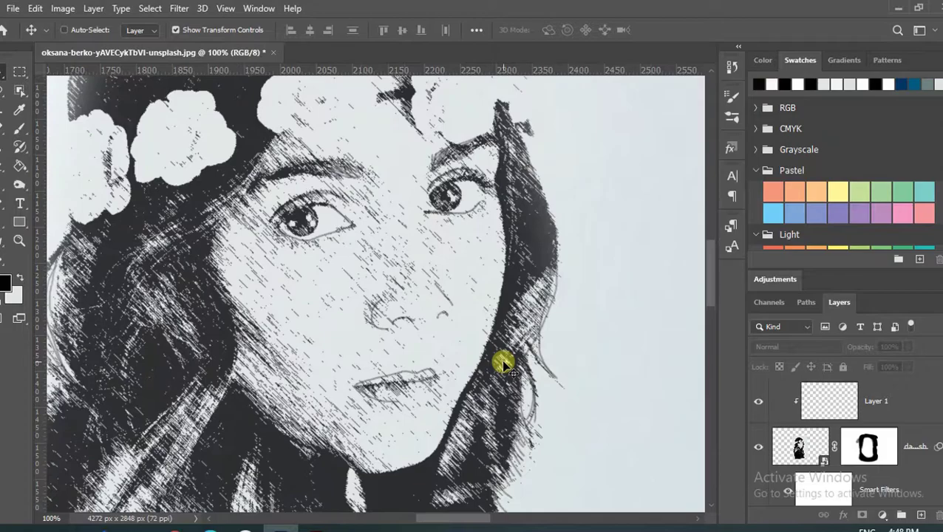
pyautogui.hotkey('ctrl', '+')
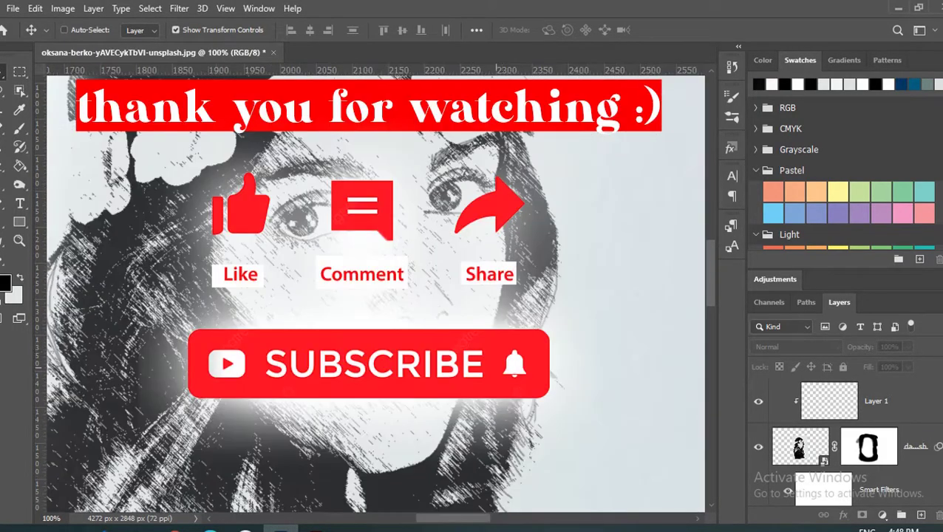